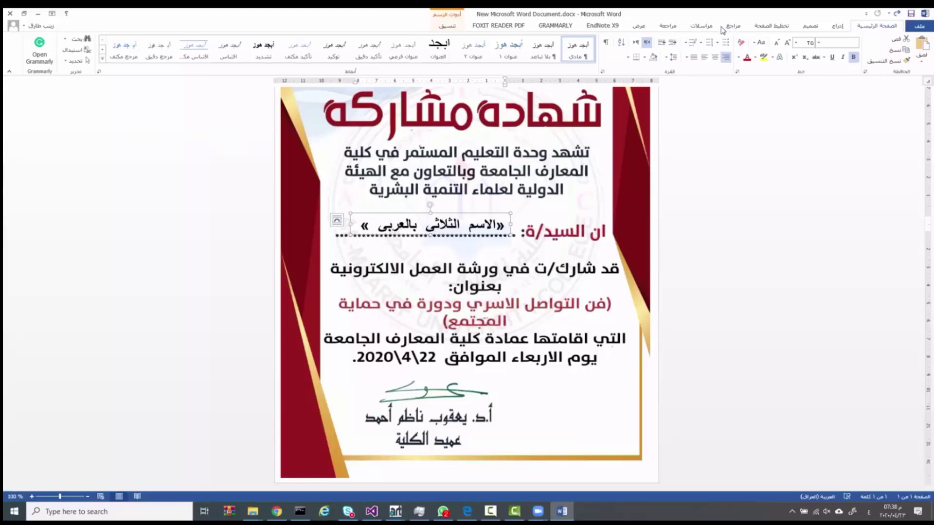
Finish the mail merge by printing all records with Microsoft Print to PDF, saving the output as AUC.
{"action": "left_click", "coordinate": [703, 27]}
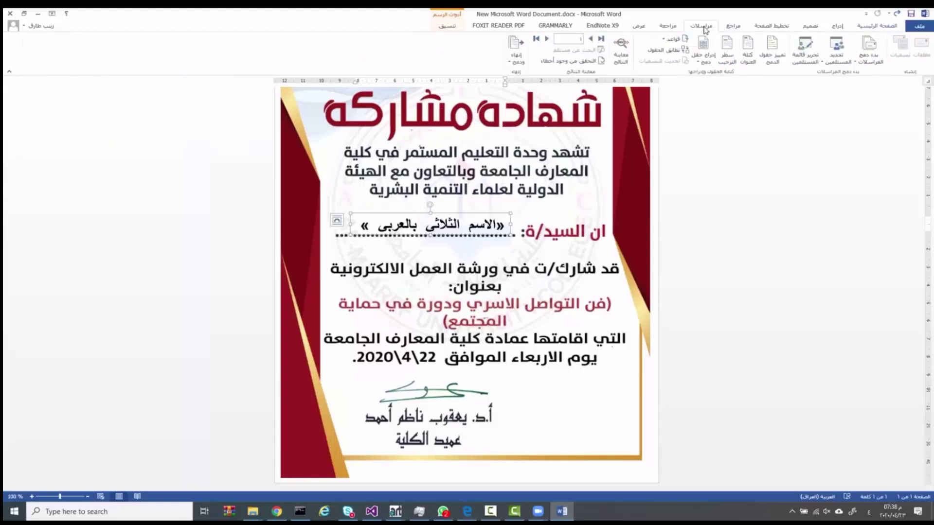
{"action": "left_click", "coordinate": [516, 62]}
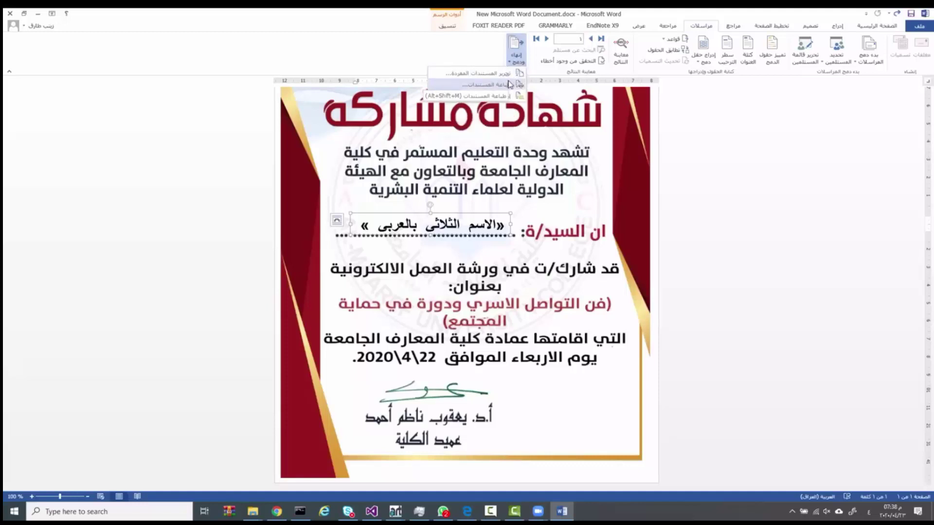
{"action": "left_click", "coordinate": [509, 85]}
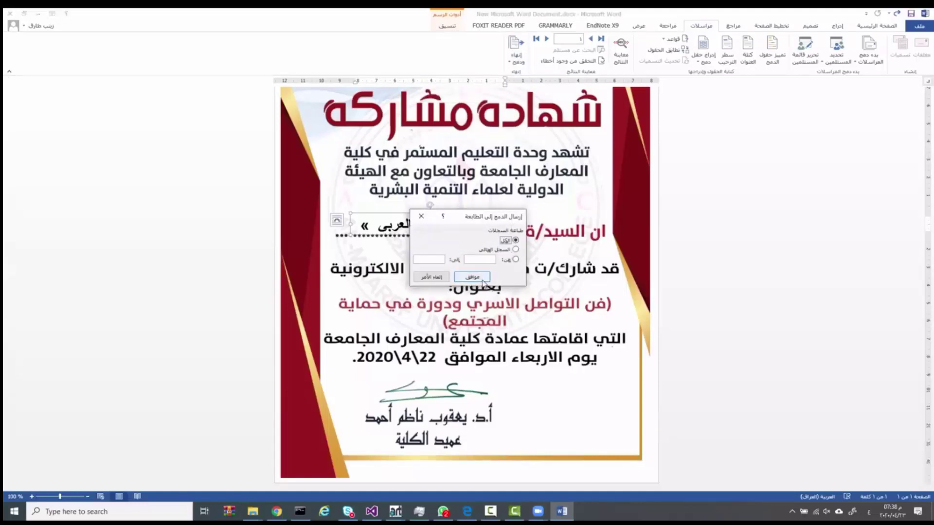
{"action": "left_click", "coordinate": [471, 276]}
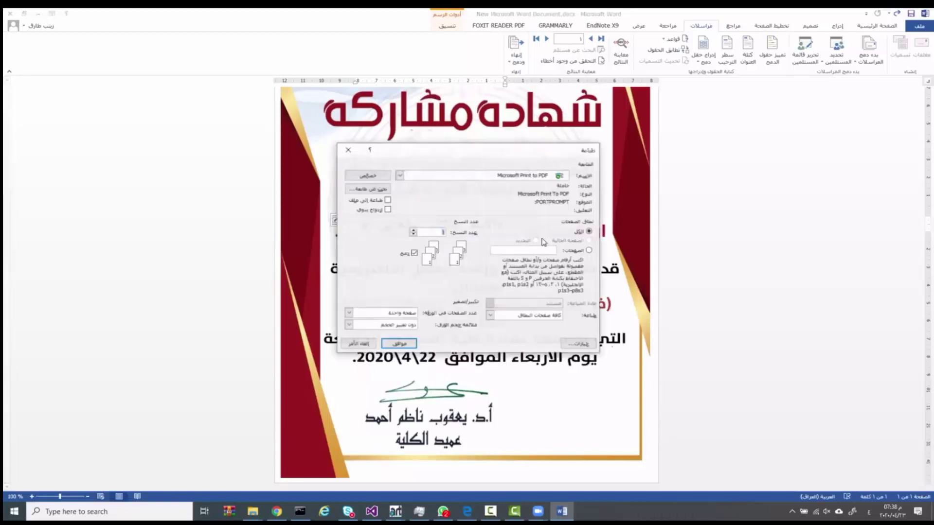
{"action": "left_click", "coordinate": [398, 344]}
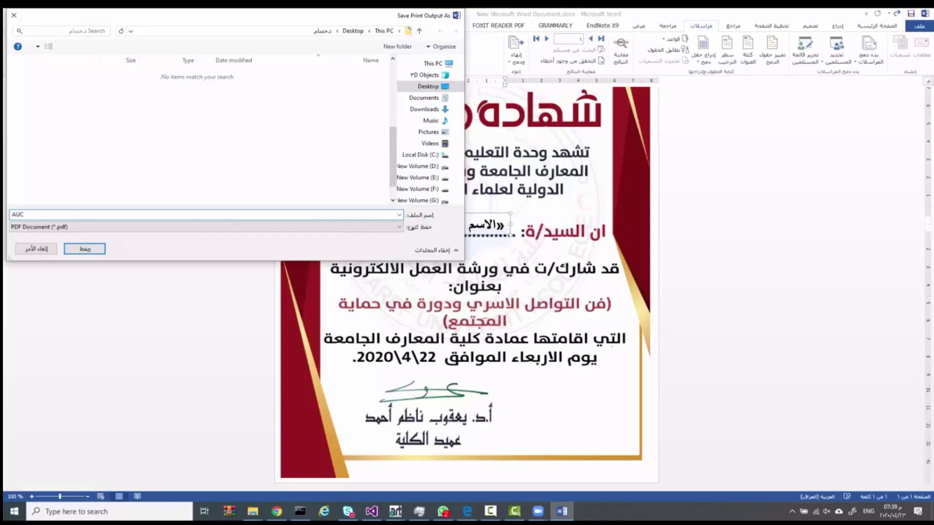
{"action": "key", "text": "Return"}
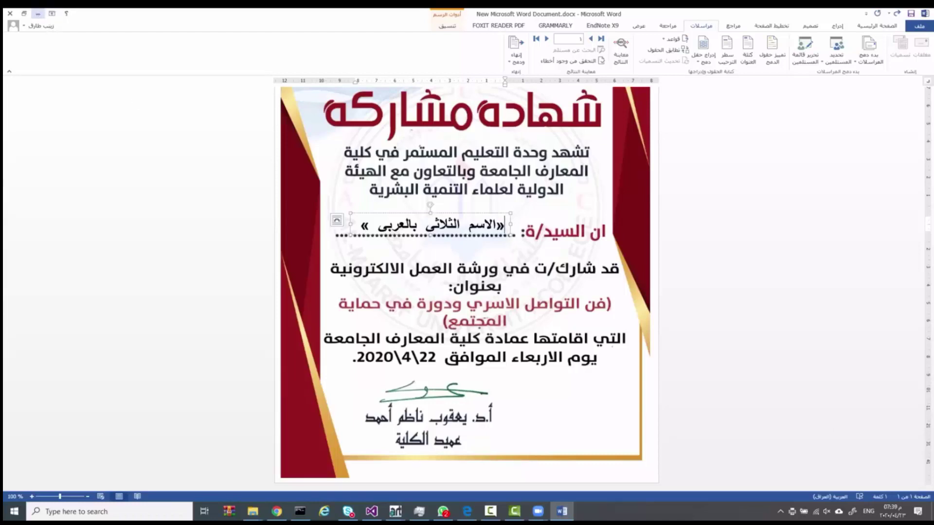
Switch to AnyMP4 PDF Converter Ultimate, add AUC.pdf and convert all its pages to JPEG.
{"action": "left_click", "coordinate": [38, 13]}
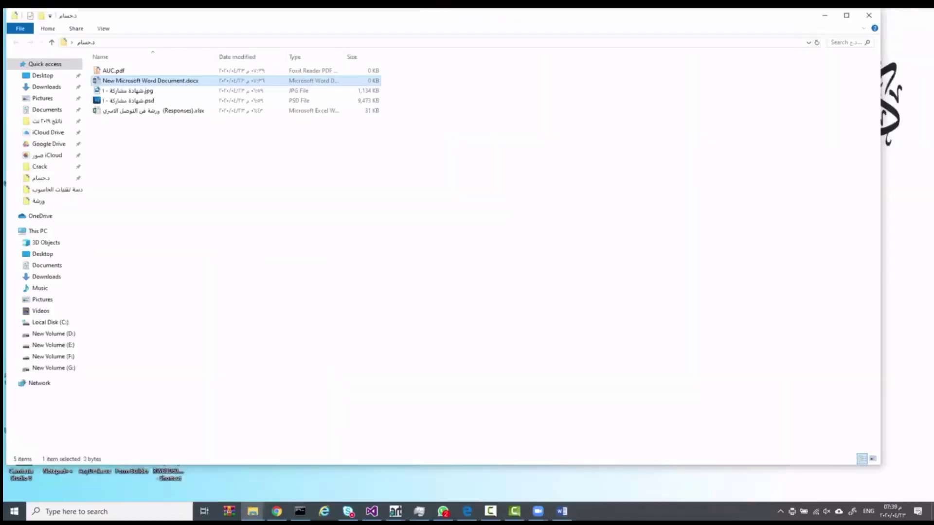
{"action": "key", "text": "super+d"}
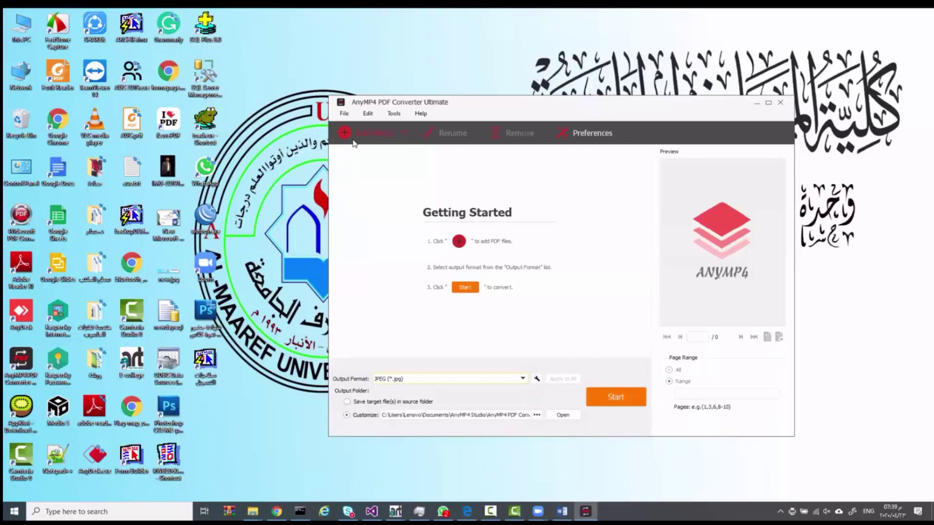
{"action": "left_click", "coordinate": [353, 141]}
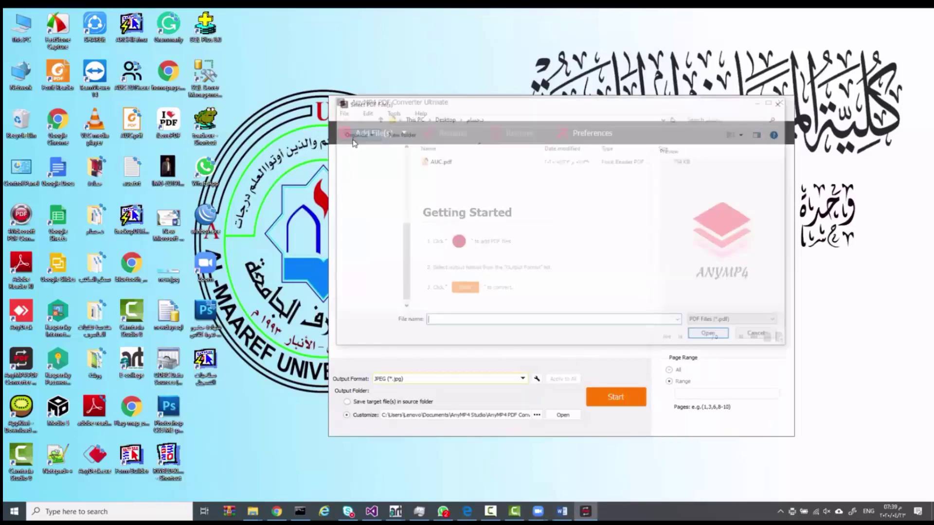
{"action": "double_click", "coordinate": [432, 160]}
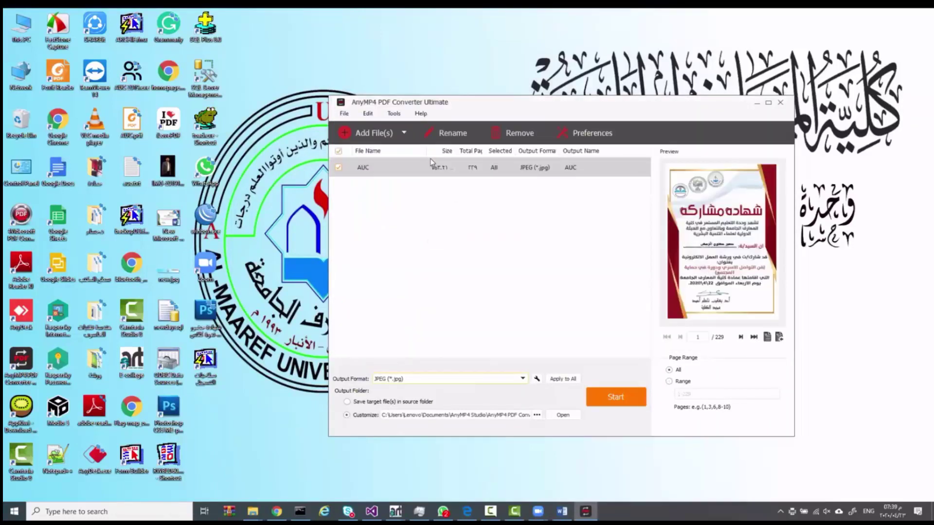
{"action": "left_click", "coordinate": [616, 397]}
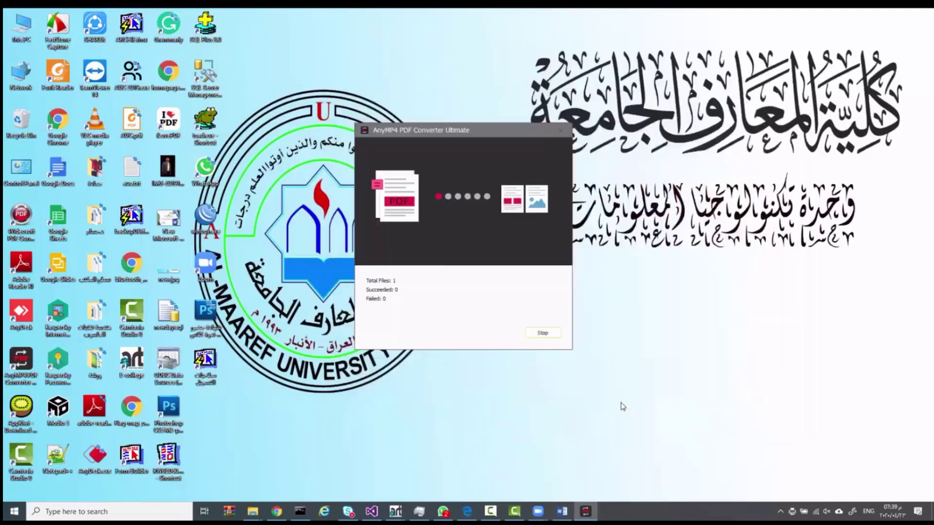
Open the converter's AUC output folder under Documents, AnyMP4 Studio, AnyMP4 PDF Converter Ultimate to view the certificate images.
{"action": "double_click", "coordinate": [21, 34]}
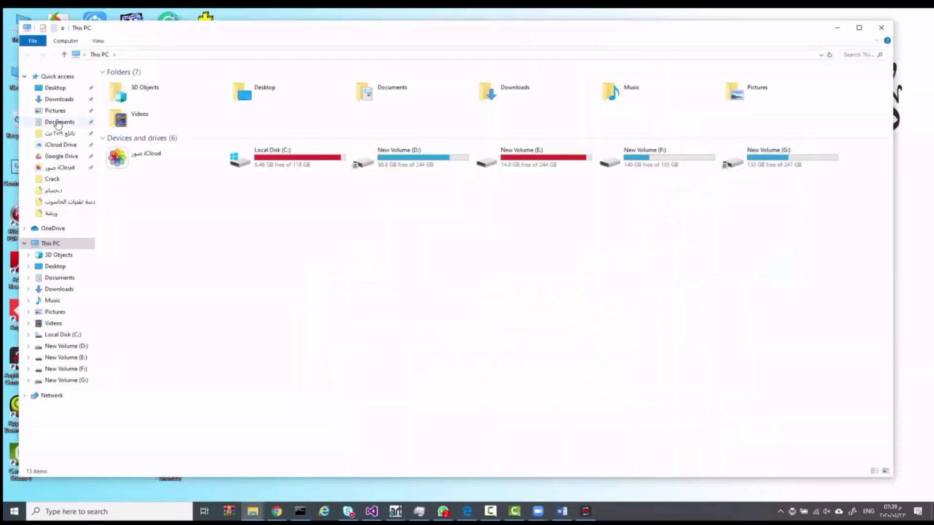
{"action": "left_click", "coordinate": [58, 123]}
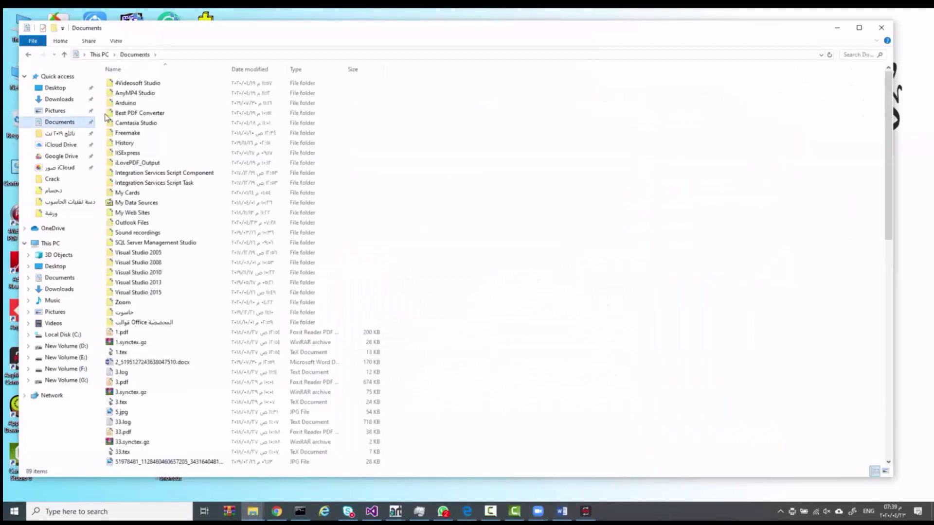
{"action": "double_click", "coordinate": [128, 90]}
{"action": "double_click", "coordinate": [130, 85]}
{"action": "left_click", "coordinate": [130, 85]}
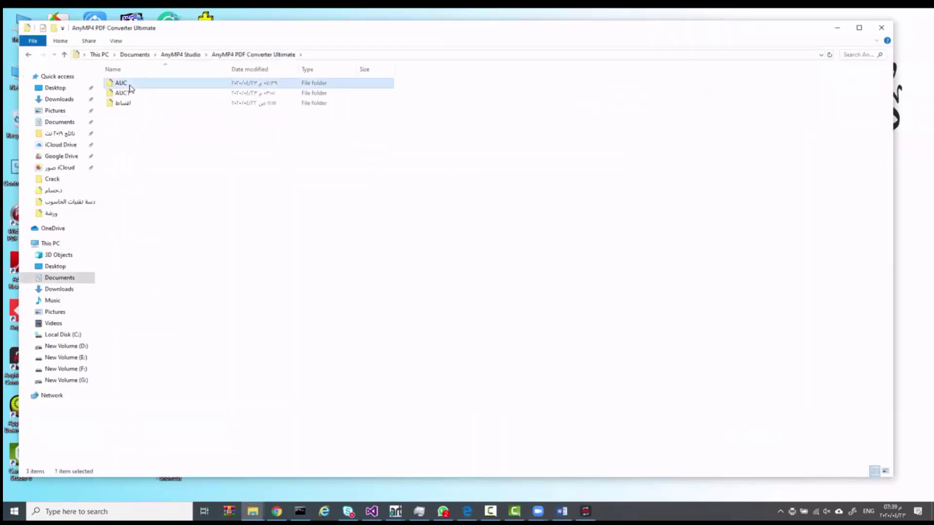
{"action": "double_click", "coordinate": [130, 87]}
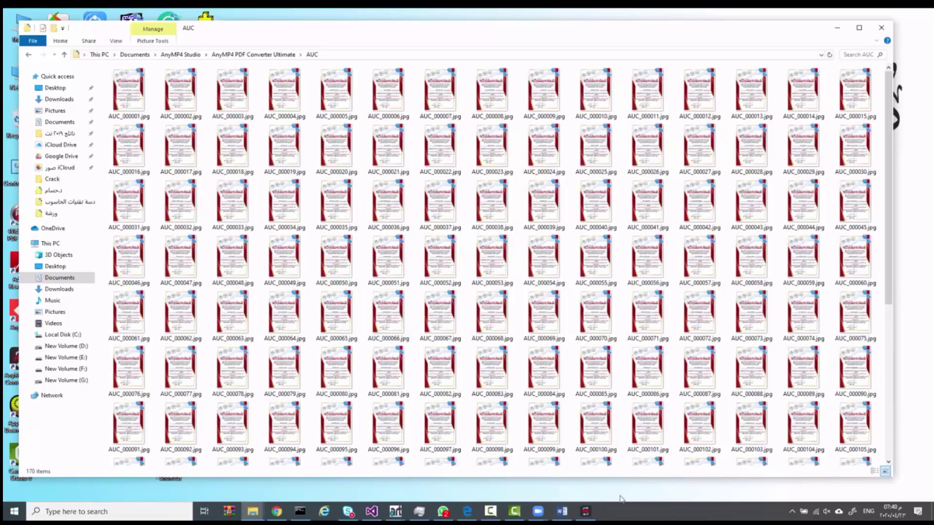
Check the progress of the AUC.pdf conversion, dismiss the completion message and minimize the AUC image folder.
{"action": "left_click", "coordinate": [589, 514]}
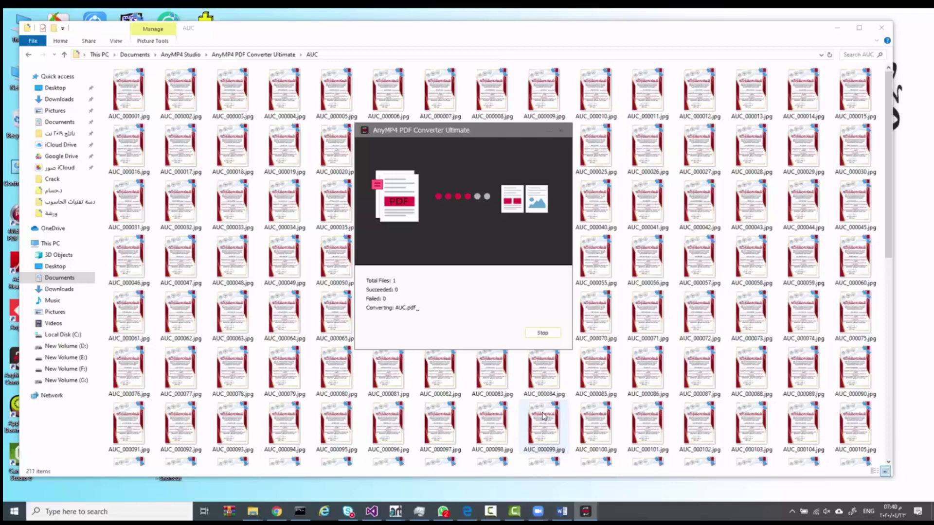
{"action": "scroll", "coordinate": [646, 445], "scroll_direction": "down", "scroll_amount": 5}
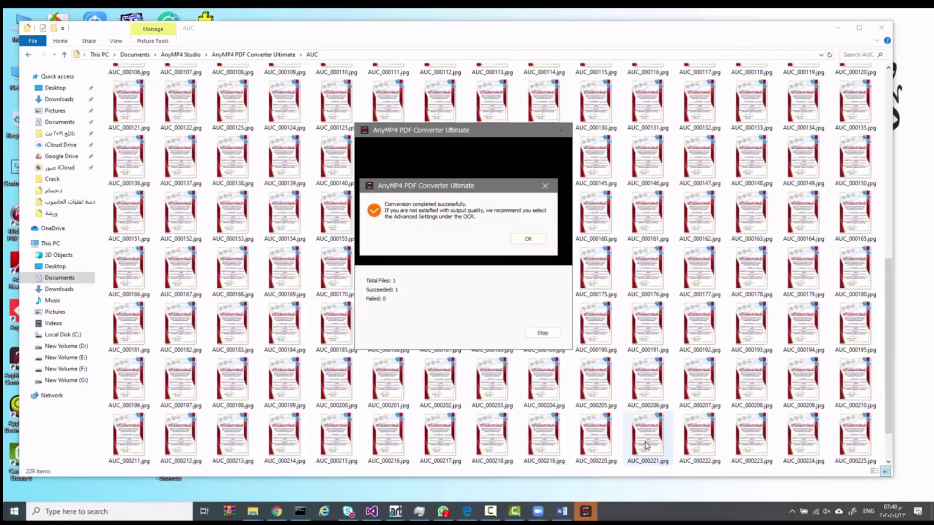
{"action": "left_click", "coordinate": [540, 240]}
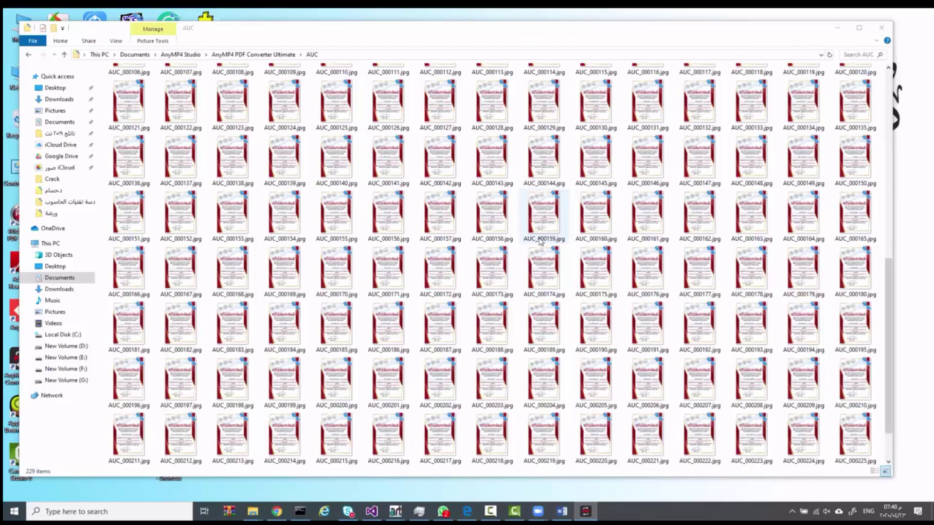
{"action": "left_click", "coordinate": [837, 27]}
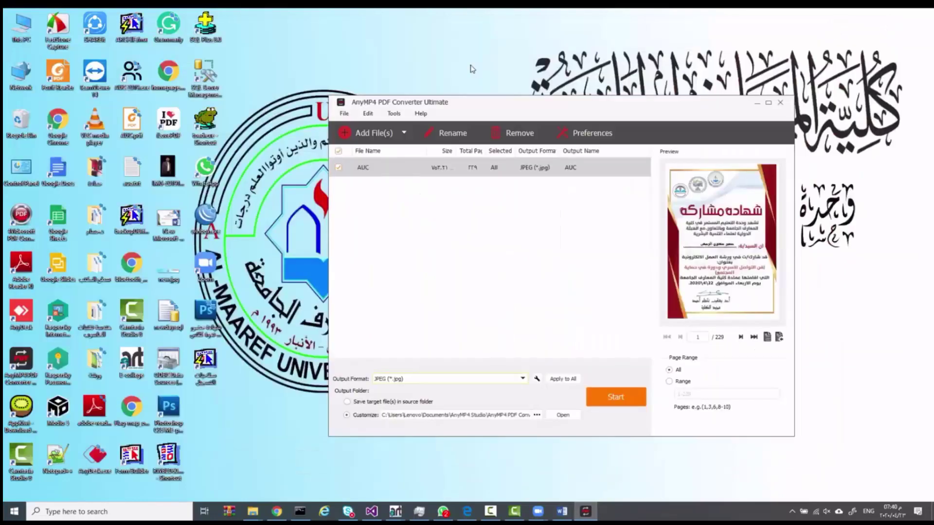
Open the Send Mails .xlsm workbook from the ورشة folder, maximize it and go to its id, Arabic name and e-mail columns.
{"action": "double_click", "coordinate": [95, 367]}
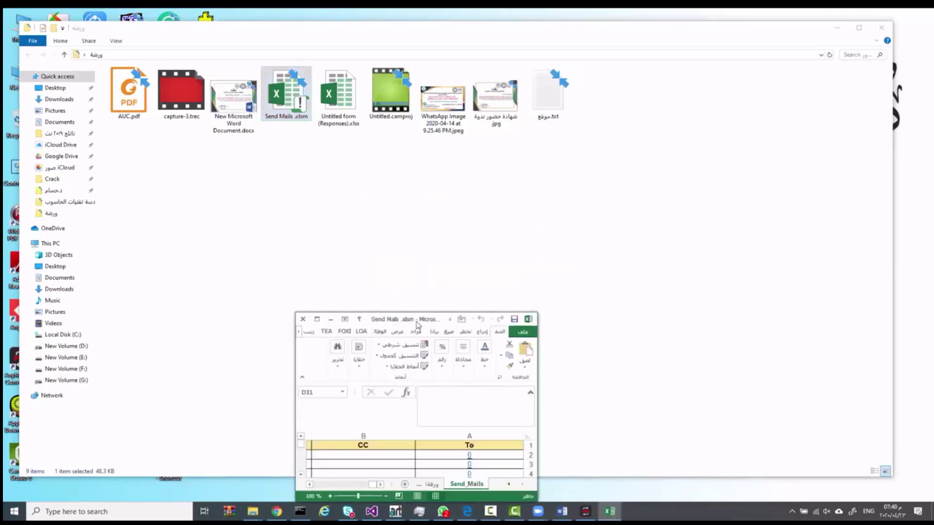
{"action": "double_click", "coordinate": [416, 320]}
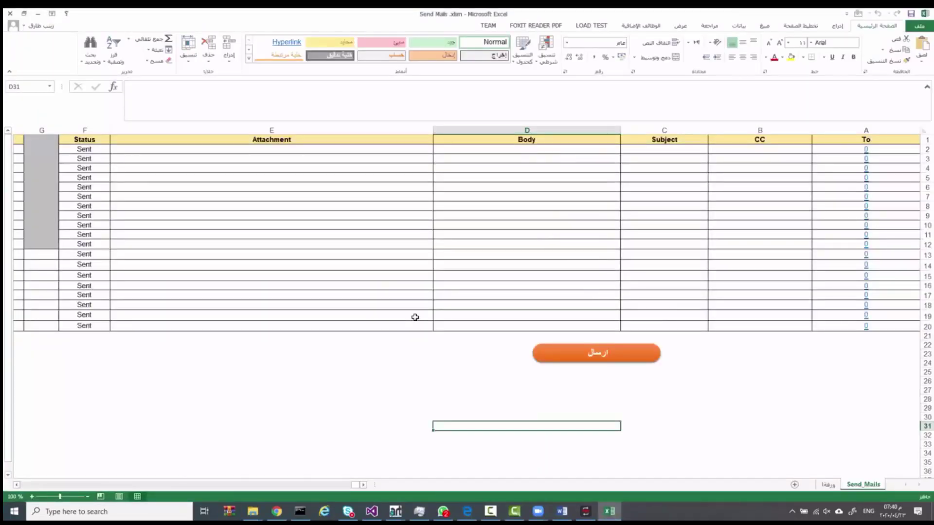
{"action": "left_click", "coordinate": [16, 484]}
{"action": "left_click", "coordinate": [16, 485]}
{"action": "left_click", "coordinate": [16, 484]}
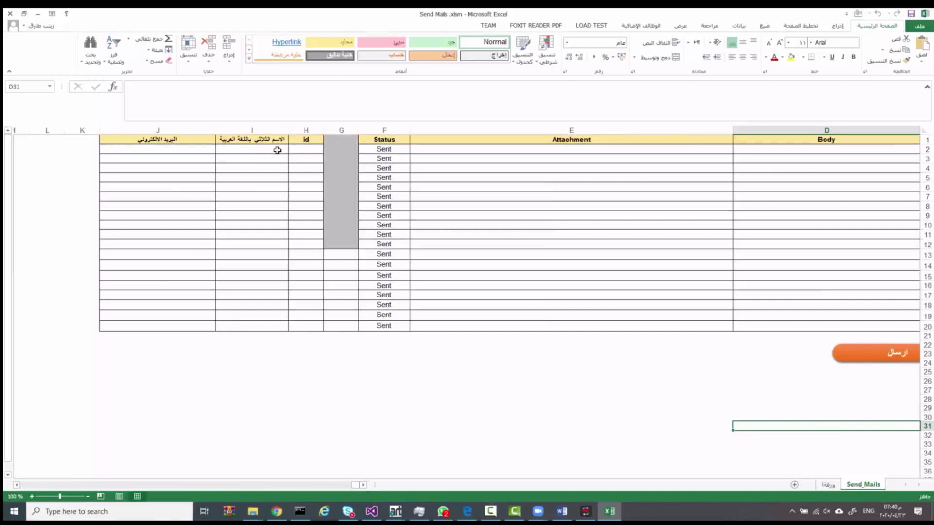
{"action": "left_click", "coordinate": [306, 150]}
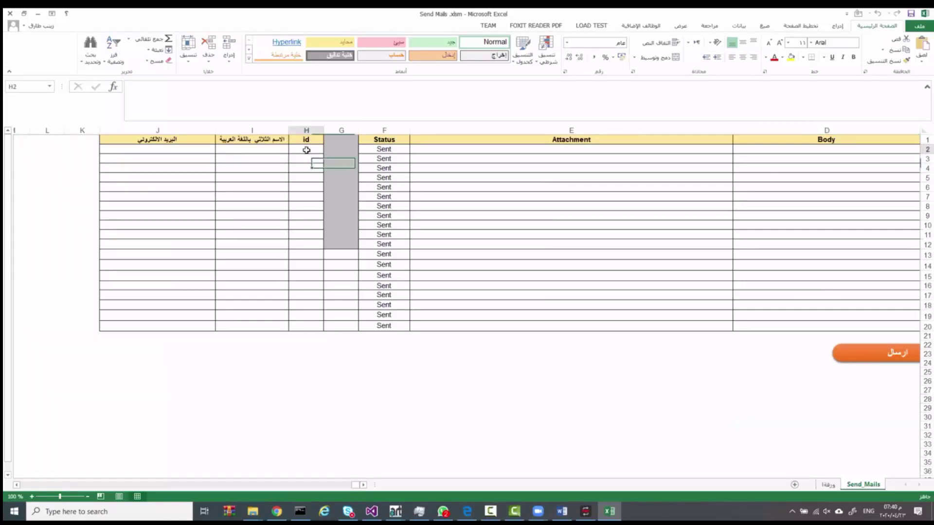
{"action": "left_click", "coordinate": [245, 154]}
{"action": "left_click", "coordinate": [183, 154]}
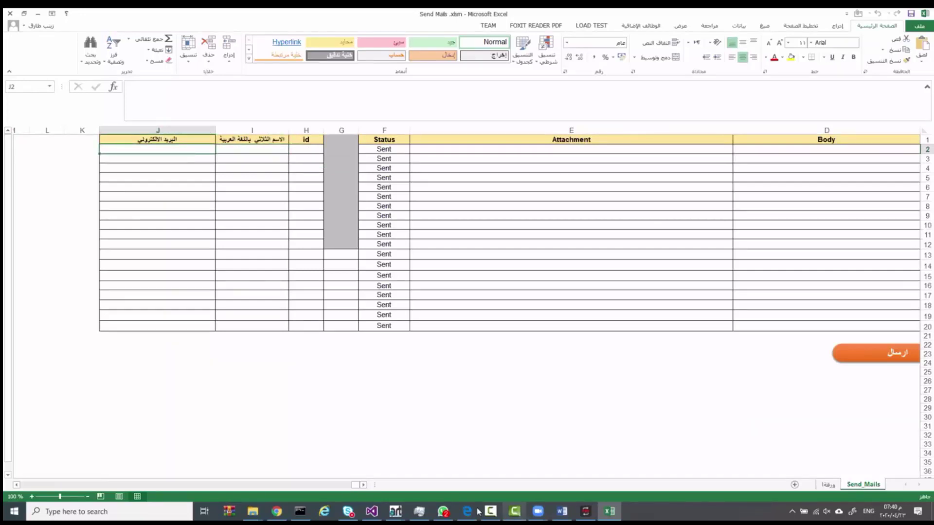
Try to open the ورشة فن التوصل الاسري (Responses).xlsx workbook from its desktop folder, then cancel.
{"action": "left_click", "coordinate": [606, 511]}
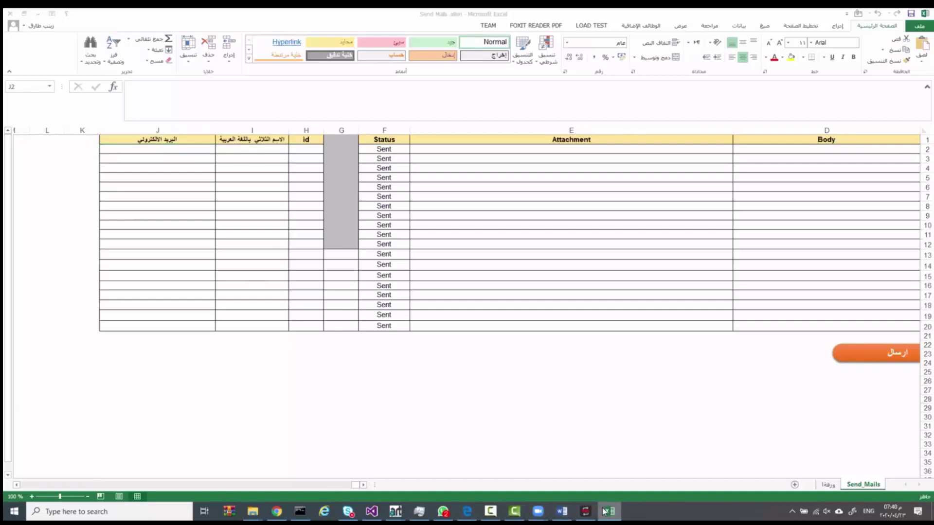
{"action": "left_click", "coordinate": [607, 510]}
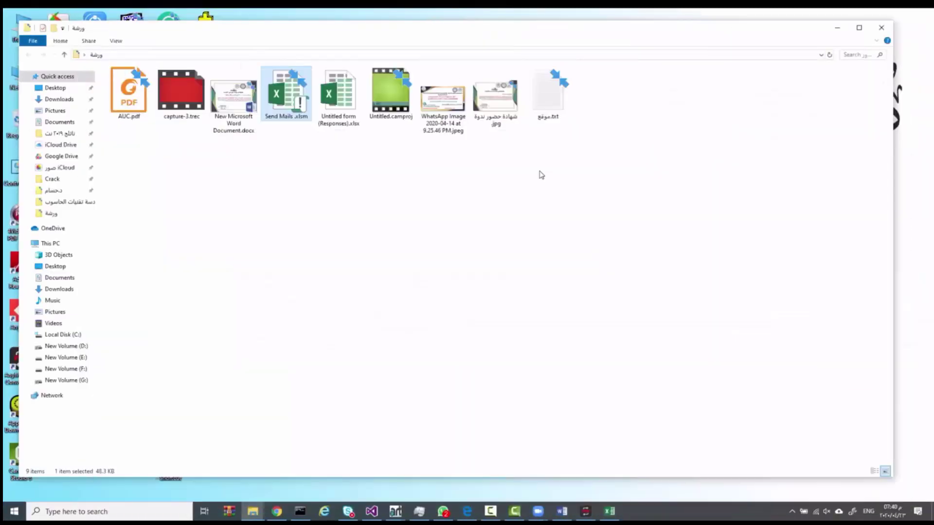
{"action": "left_click", "coordinate": [837, 28]}
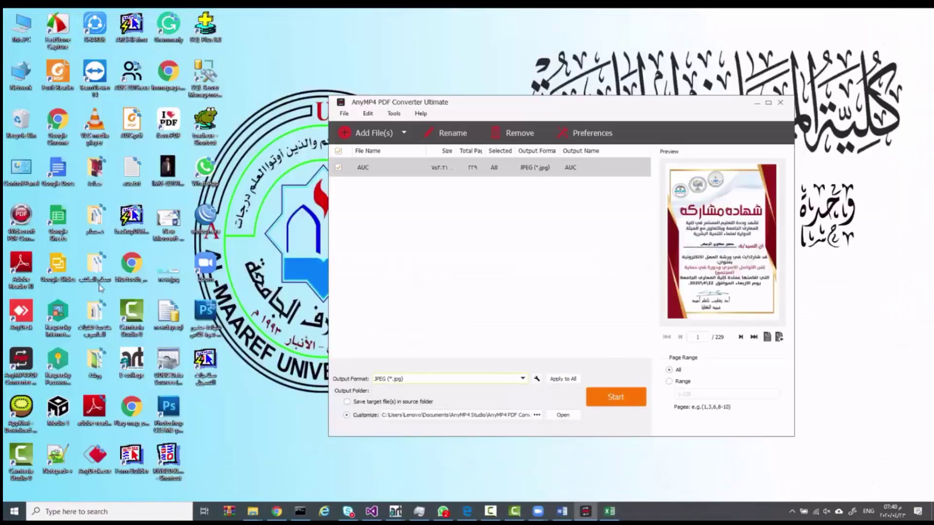
{"action": "double_click", "coordinate": [98, 218]}
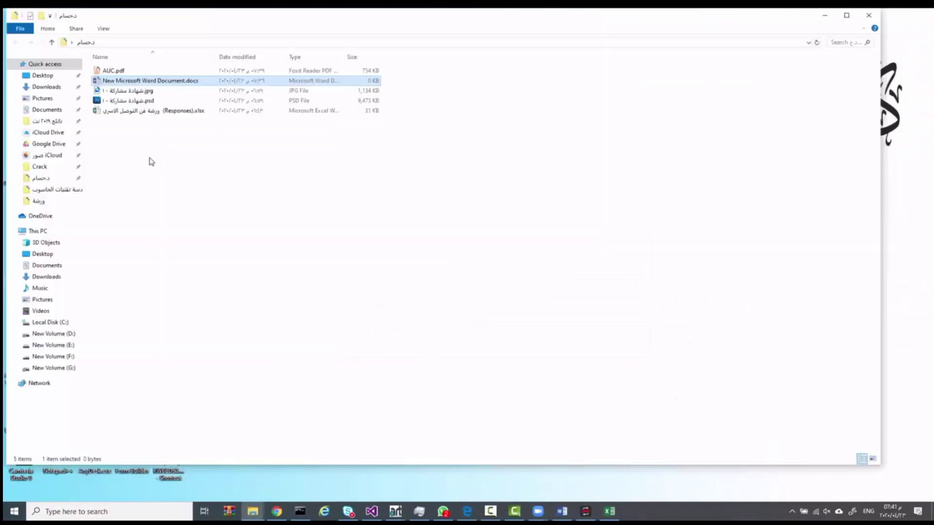
{"action": "double_click", "coordinate": [120, 112]}
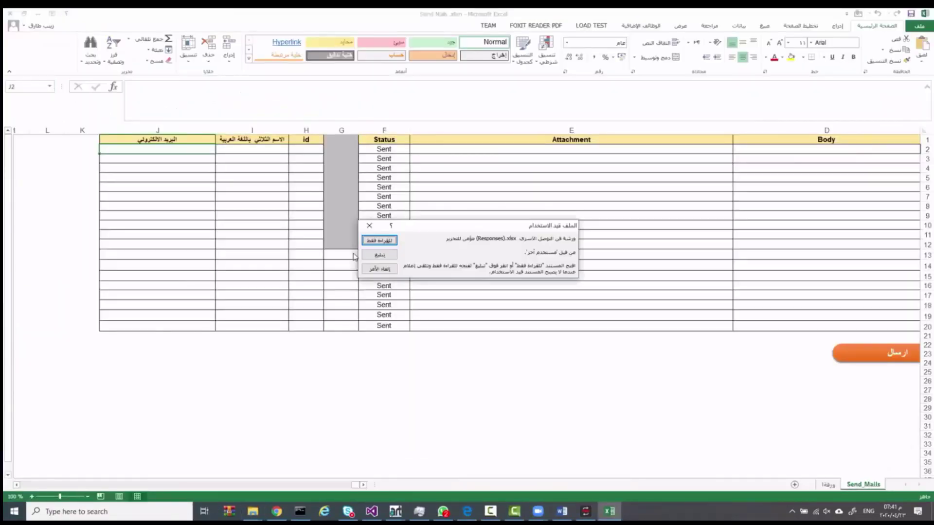
{"action": "left_click", "coordinate": [388, 269]}
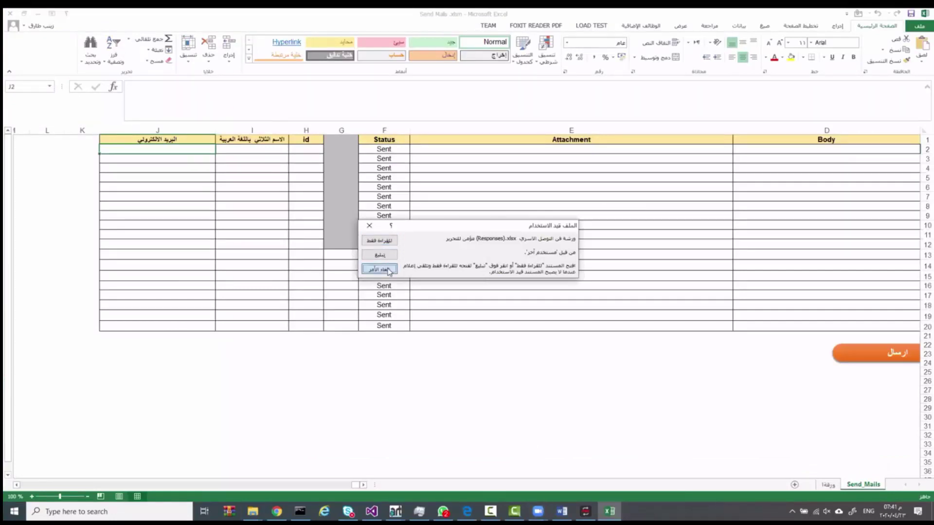
Save the changes to the certificate document New Microsoft Word Document.docx and close it.
{"action": "left_click", "coordinate": [558, 502]}
{"action": "key", "text": "alt+F4"}
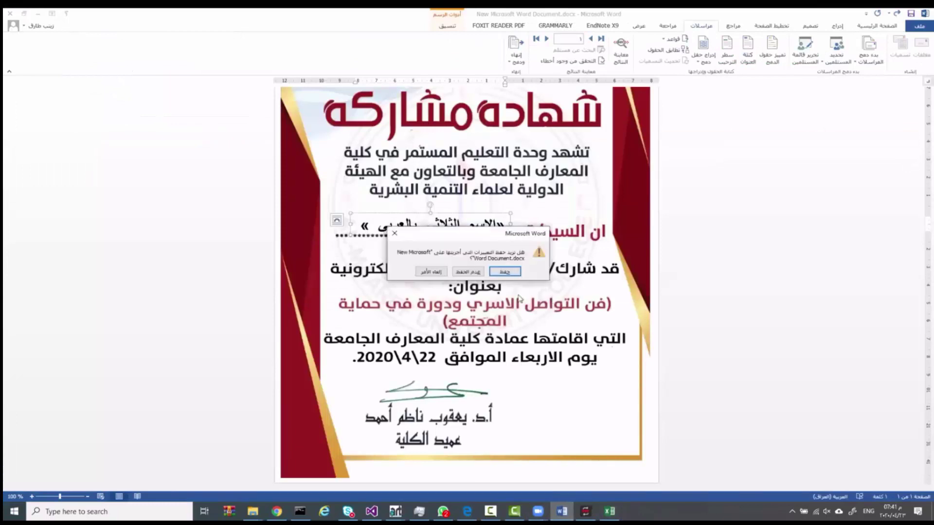
{"action": "left_click", "coordinate": [504, 273]}
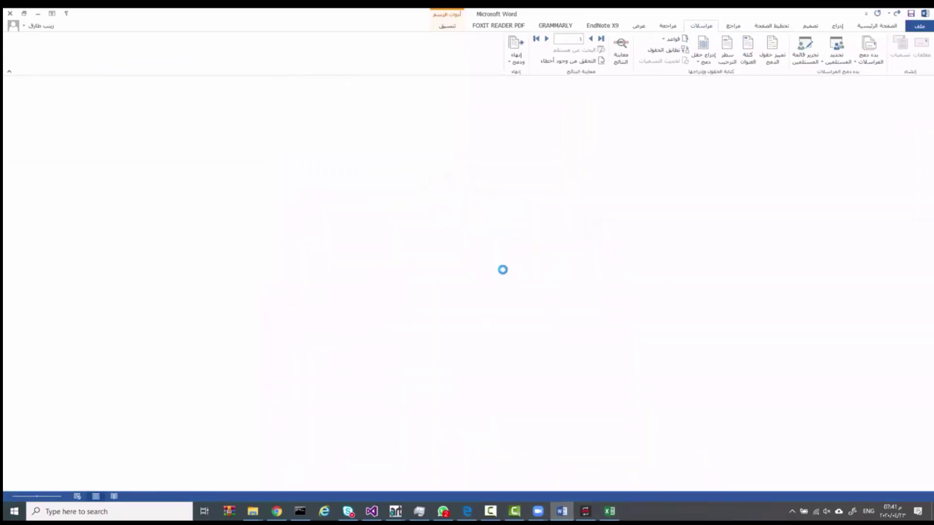
Return to the folder holding AUC.pdf and open the ورشة فن التوصل الاسري (Responses).xlsx workbook.
{"action": "left_click", "coordinate": [253, 511]}
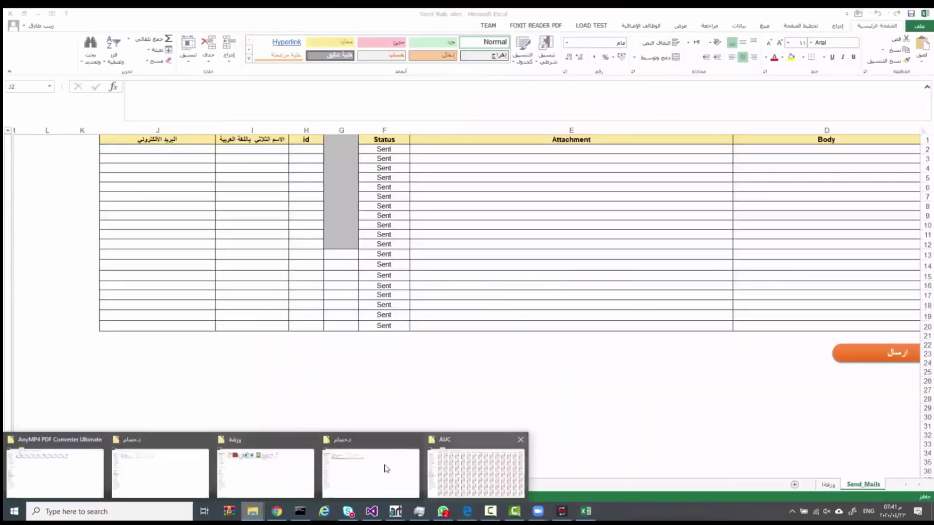
{"action": "left_click", "coordinate": [390, 468]}
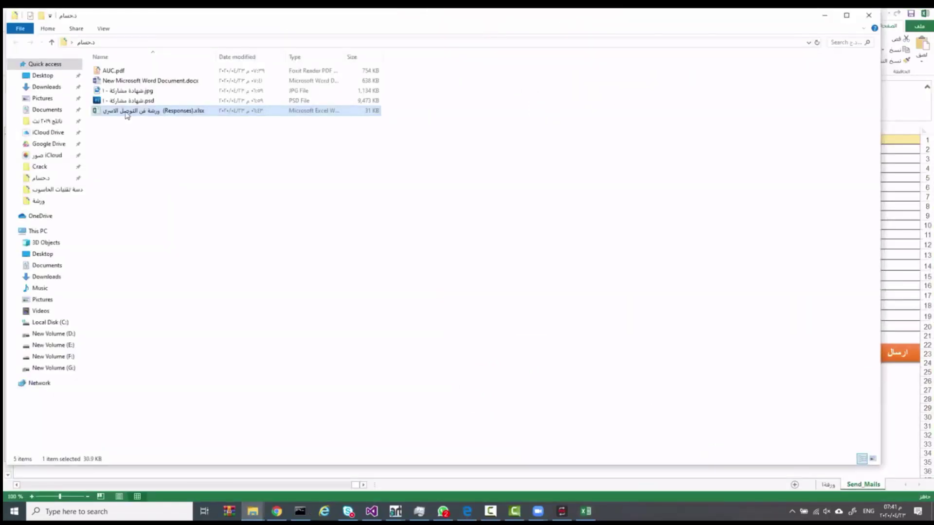
{"action": "double_click", "coordinate": [125, 110]}
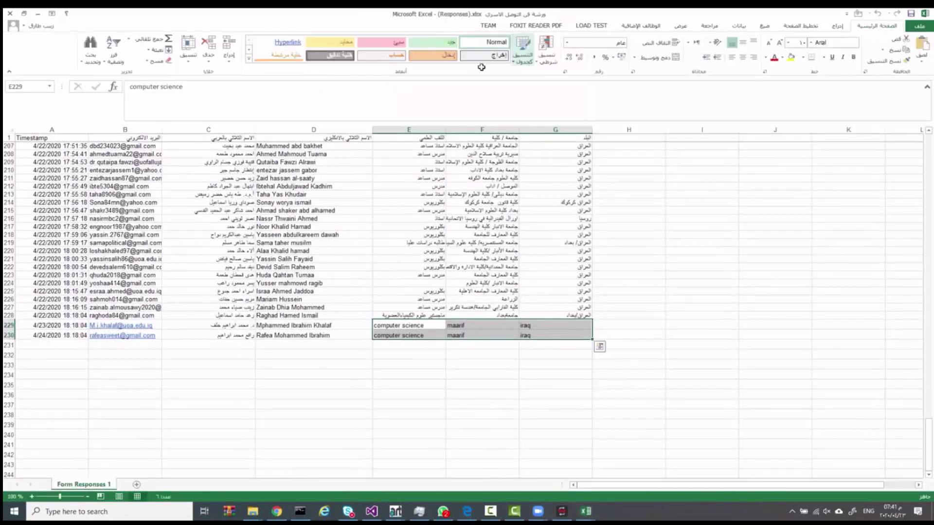
Try to copy the e-mails and Arabic names of B2:C20 together into the Send Mails workbook from cell I2, then undo the paste.
{"action": "scroll", "coordinate": [216, 210], "scroll_direction": "up", "scroll_amount": 20}
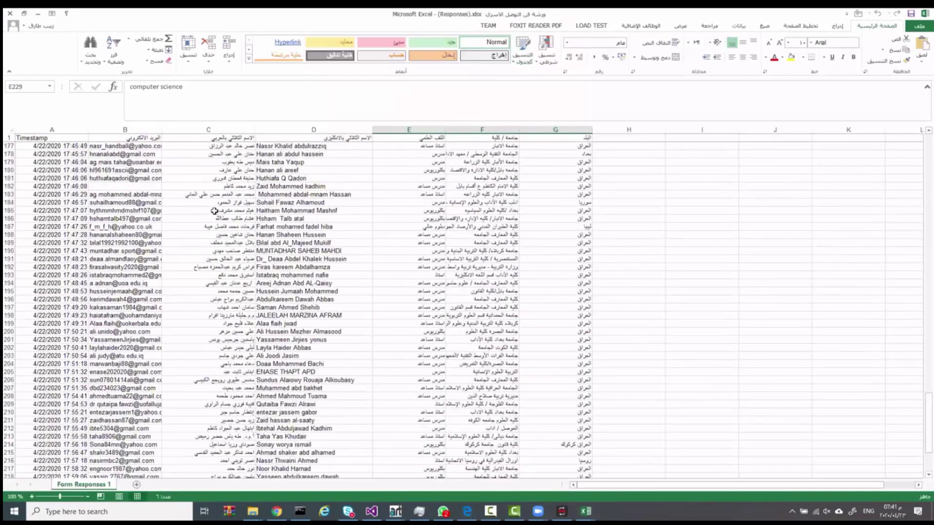
{"action": "scroll", "coordinate": [152, 210], "scroll_direction": "up", "scroll_amount": 12}
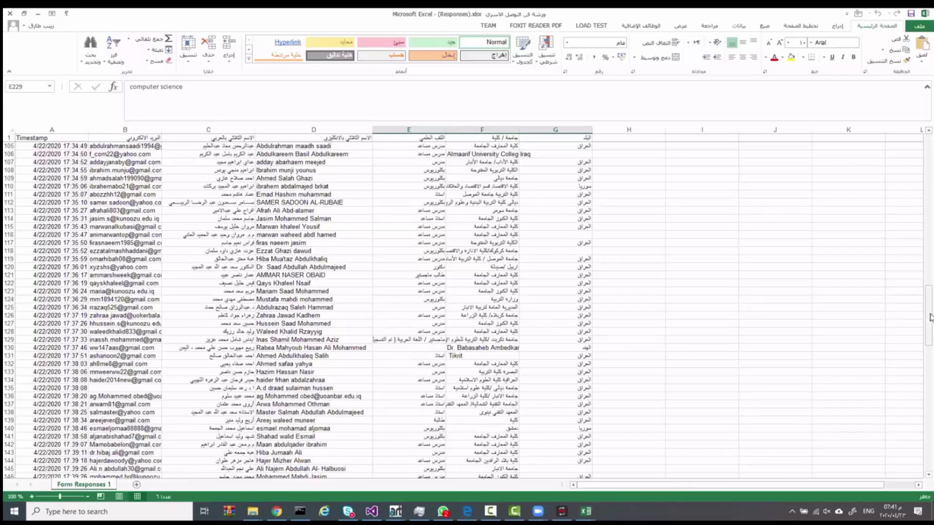
{"action": "left_click", "coordinate": [928, 154]}
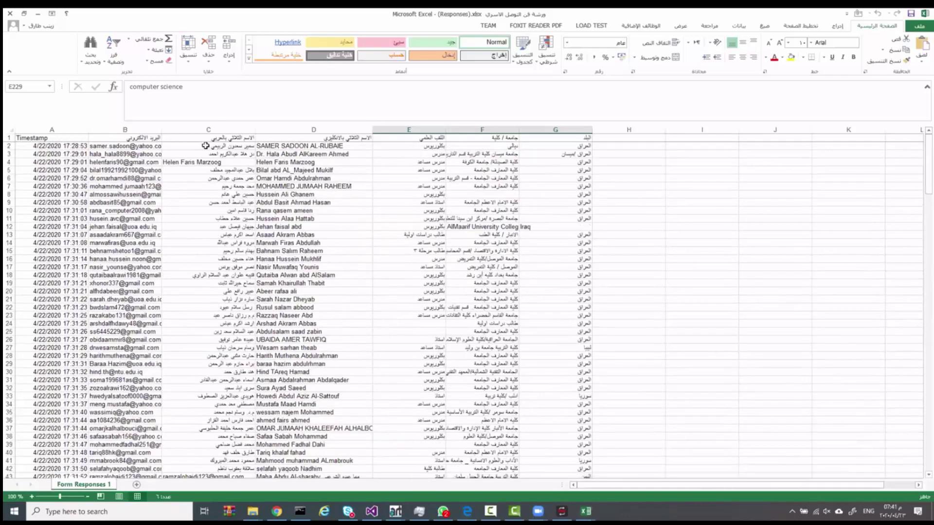
{"action": "left_click_drag", "start_coordinate": [205, 145], "coordinate": [148, 290]}
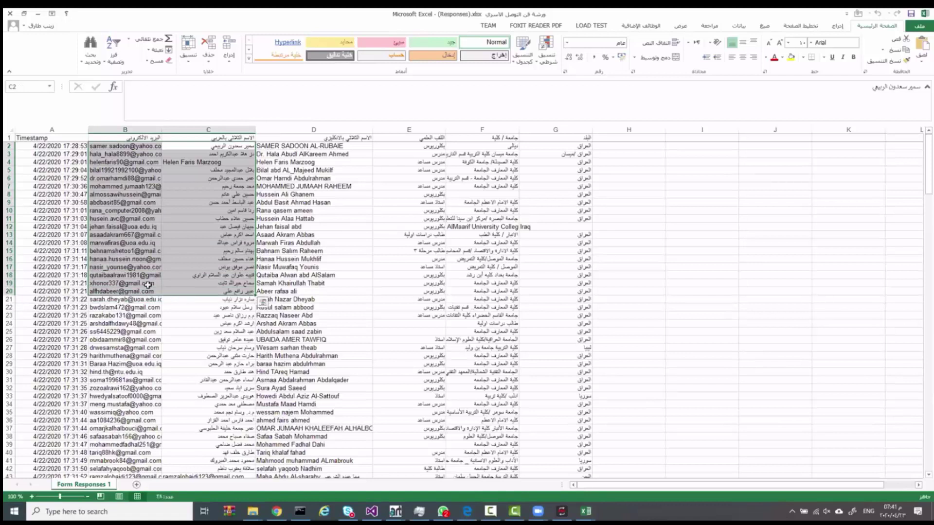
{"action": "key", "text": "ctrl+c"}
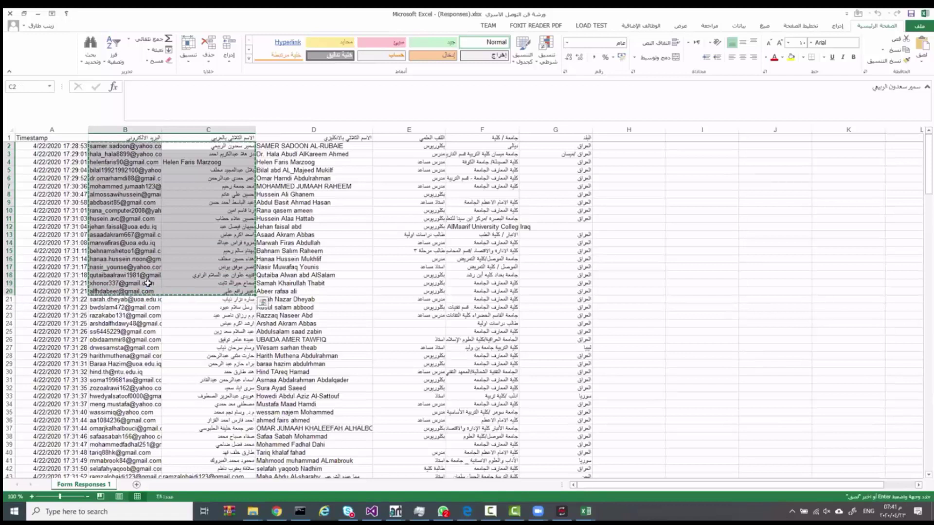
{"action": "key", "text": "ctrl+Tab"}
{"action": "left_click", "coordinate": [272, 147]}
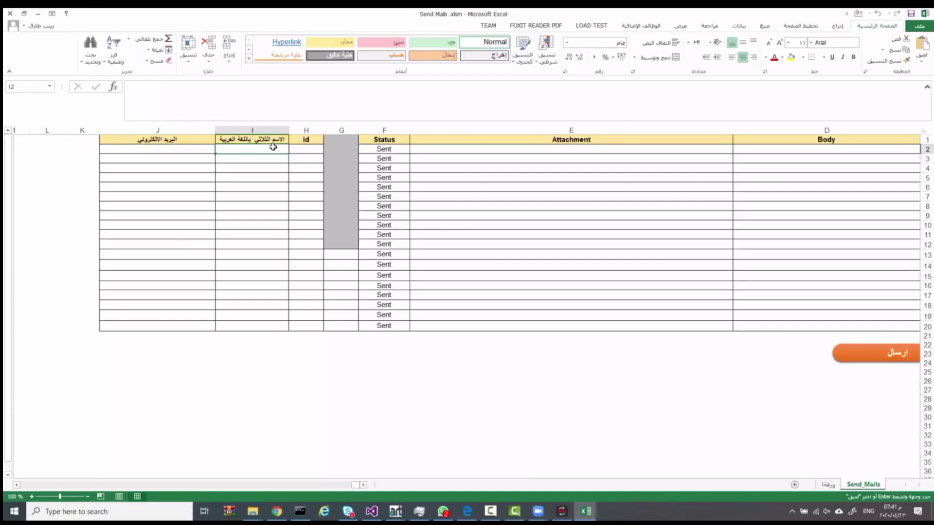
{"action": "key", "text": "ctrl+v"}
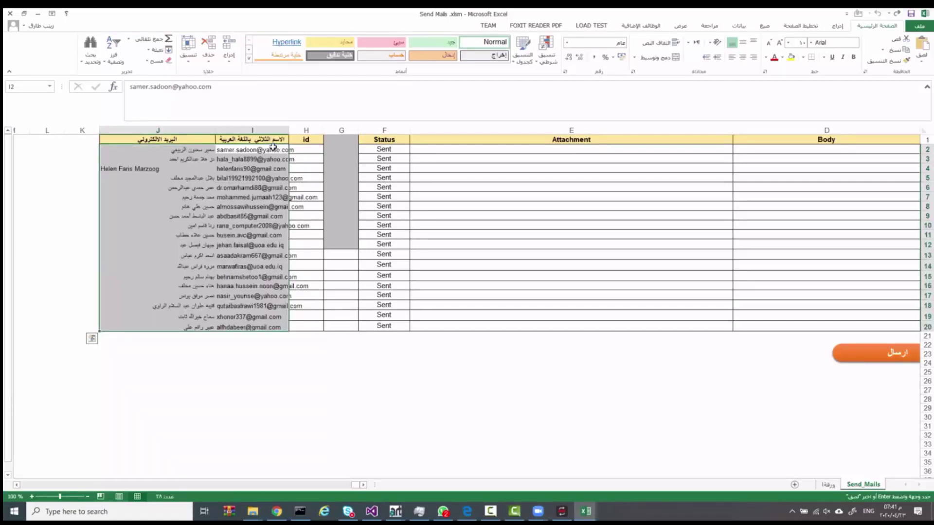
{"action": "key", "text": "ctrl+z"}
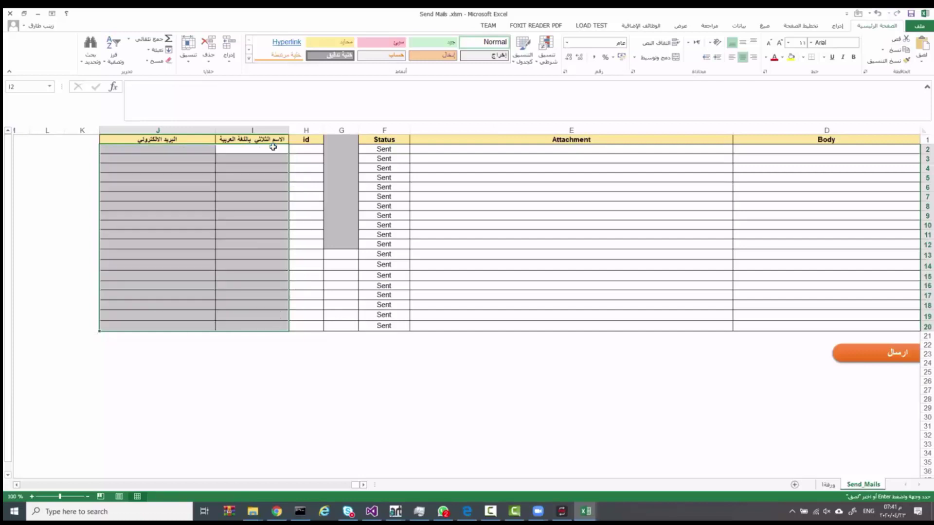
Copy only the Arabic names in C2:C20 of the responses workbook into the Arabic name column of Send Mails, starting at I2.
{"action": "key", "text": "alt+Tab"}
{"action": "left_click", "coordinate": [232, 147]}
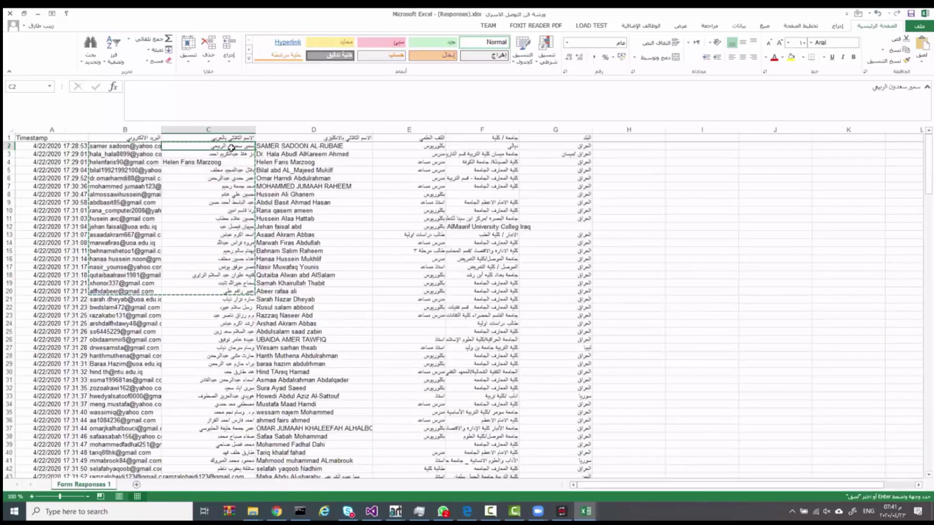
{"action": "left_click_drag", "start_coordinate": [232, 148], "coordinate": [223, 282]}
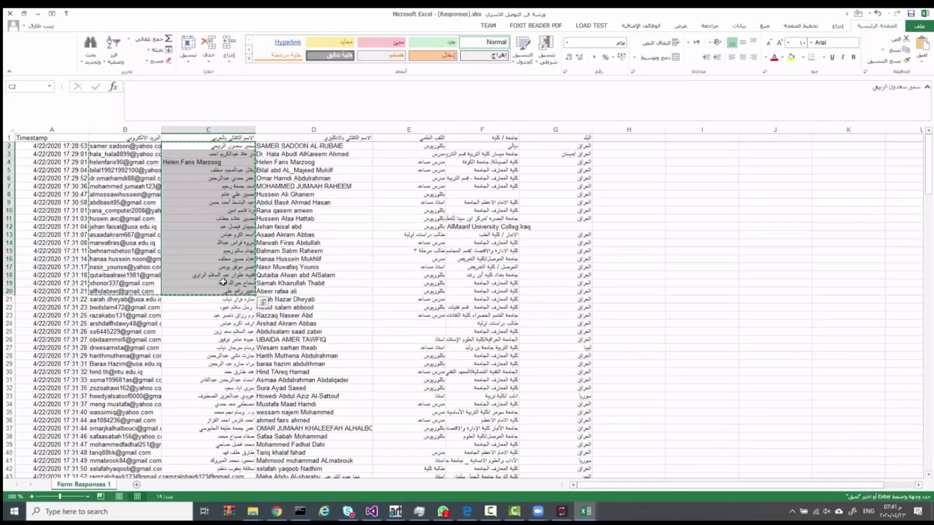
{"action": "key", "text": "alt+Tab"}
{"action": "left_click", "coordinate": [241, 151]}
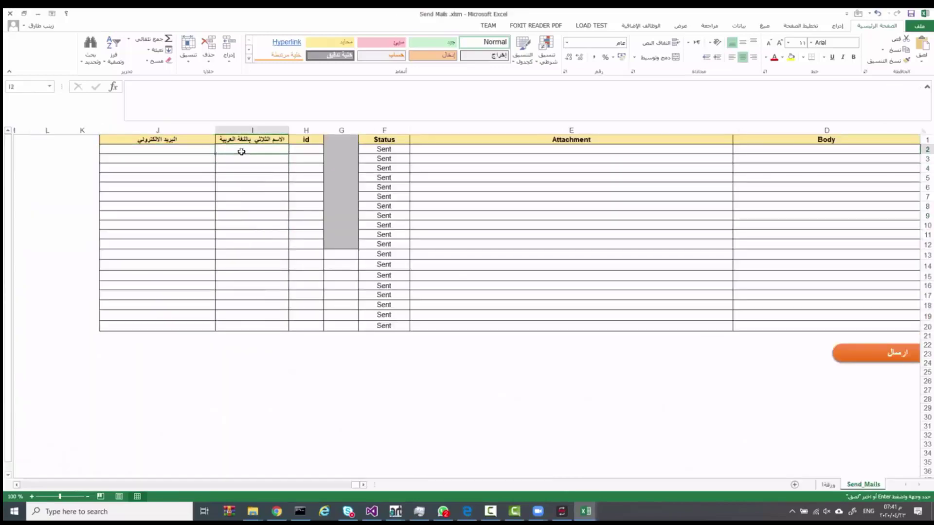
{"action": "key", "text": "ctrl+v"}
Copy the e-mail addresses in B2:B20 of the responses workbook into the e-mail column of Send Mails, starting at J2.
{"action": "key", "text": "alt+Tab"}
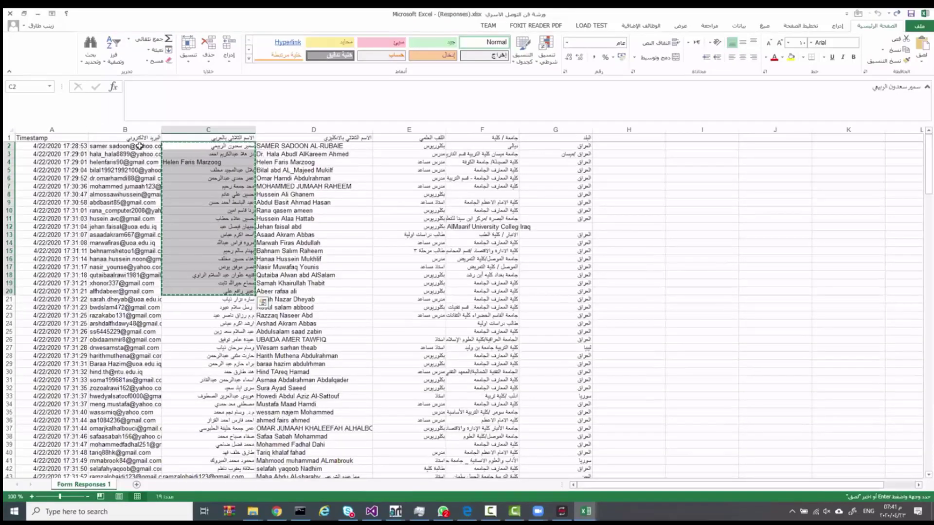
{"action": "left_click_drag", "start_coordinate": [125, 146], "coordinate": [147, 289]}
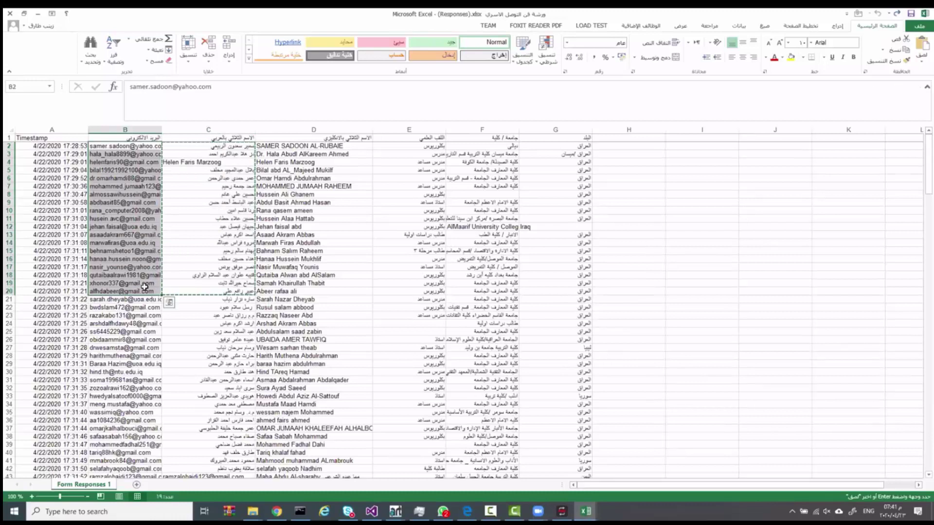
{"action": "key", "text": "ctrl+c"}
{"action": "key", "text": "alt+Tab"}
{"action": "left_click", "coordinate": [181, 153]}
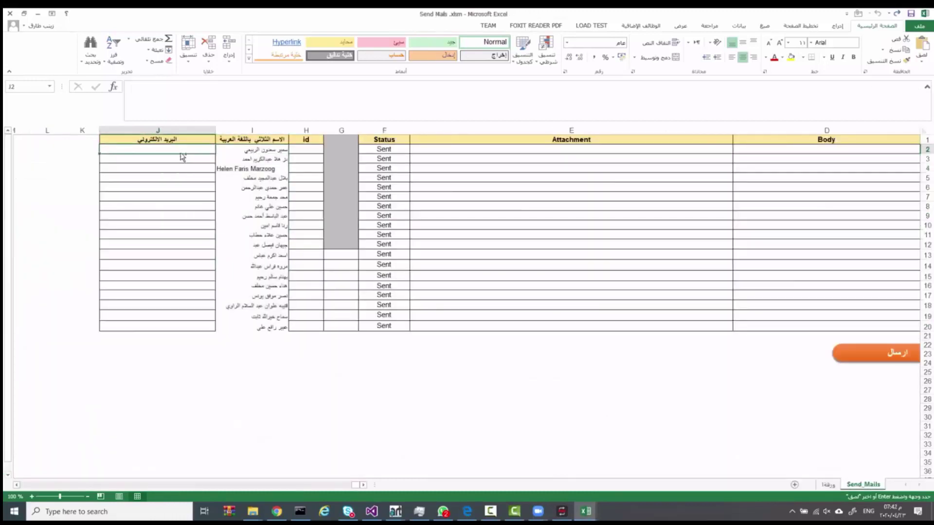
{"action": "key", "text": "ctrl+v"}
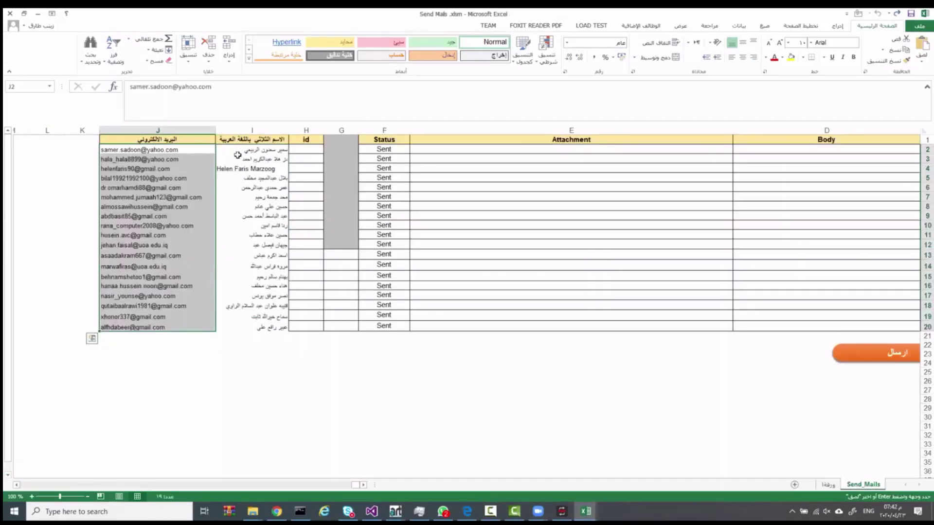
Number the participants in the id column from 1 in H2 to 19 in H20 as a filled series.
{"action": "left_click", "coordinate": [309, 148]}
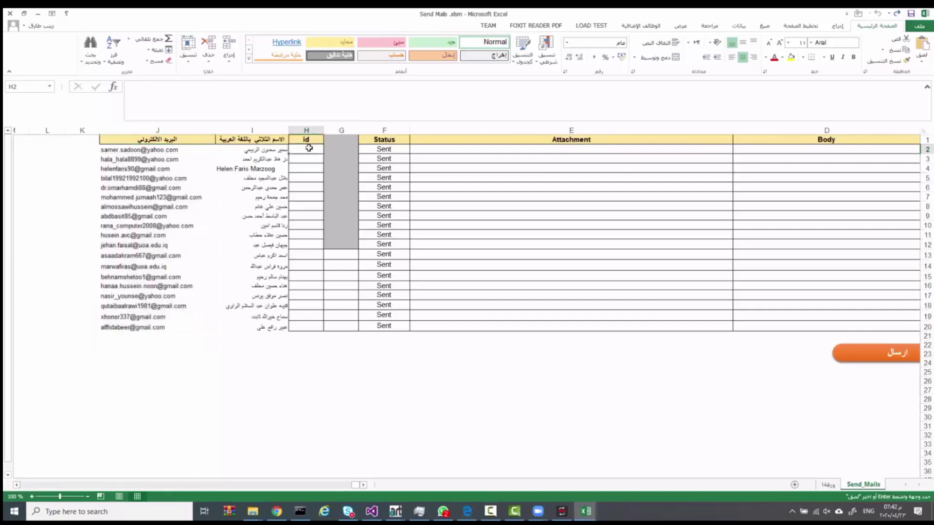
{"action": "key", "text": "Escape"}
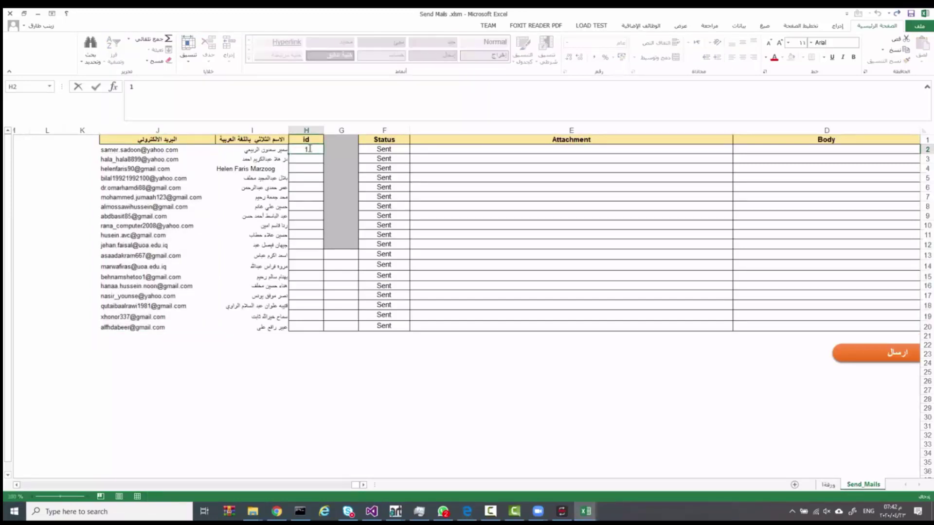
{"action": "key", "text": "Return"}
{"action": "type", "text": "2"}
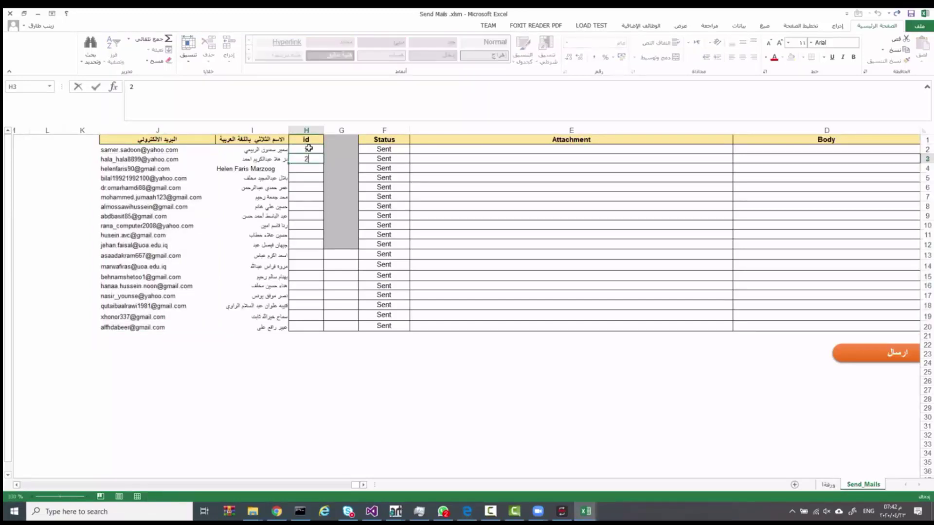
{"action": "left_click", "coordinate": [300, 148]}
{"action": "left_click_drag", "start_coordinate": [300, 148], "coordinate": [292, 332]}
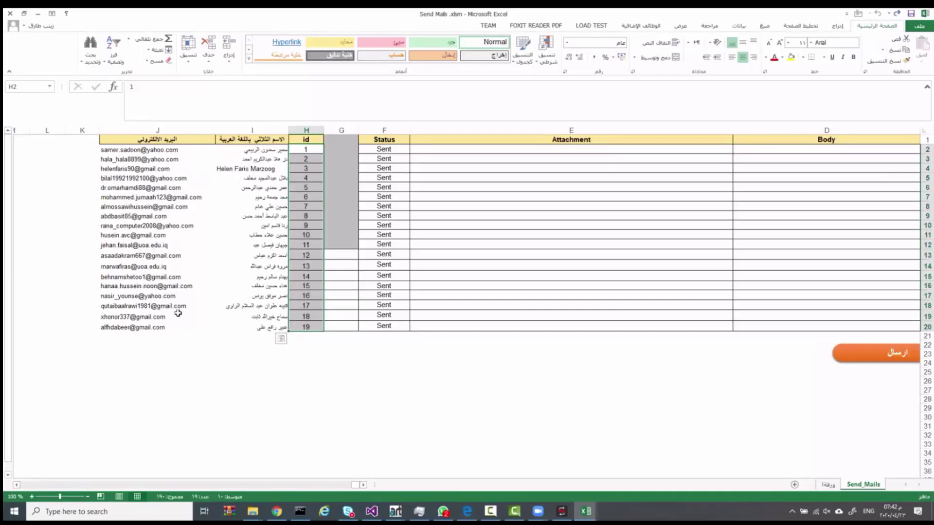
Extend the mailing table by one row by filling row 20, columns A to J, down into row 21.
{"action": "left_click_drag", "start_coordinate": [104, 328], "coordinate": [926, 327]}
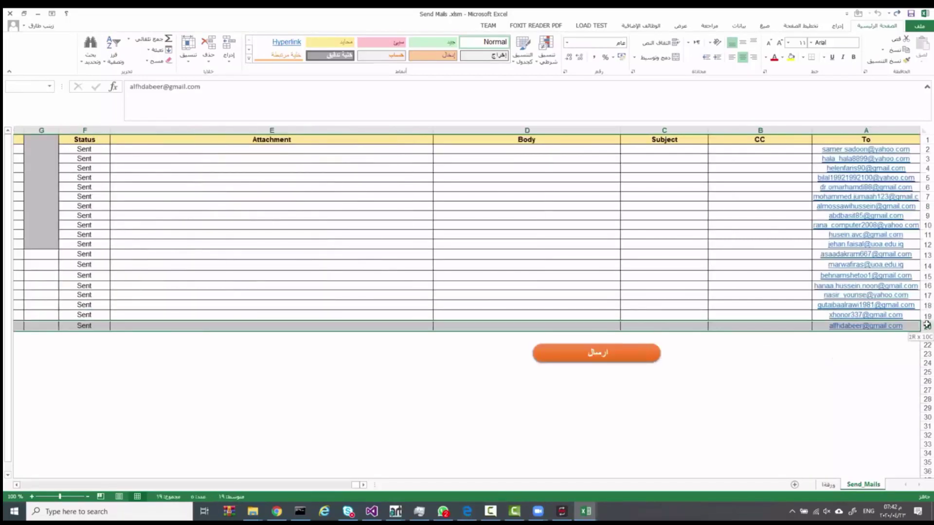
{"action": "left_click", "coordinate": [17, 485]}
{"action": "left_click", "coordinate": [17, 485]}
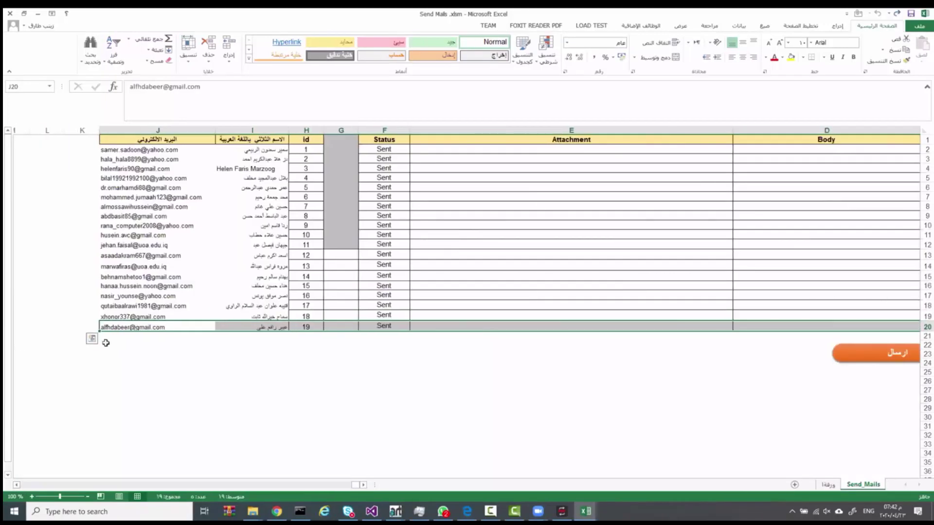
{"action": "left_click_drag", "start_coordinate": [99, 333], "coordinate": [100, 342]}
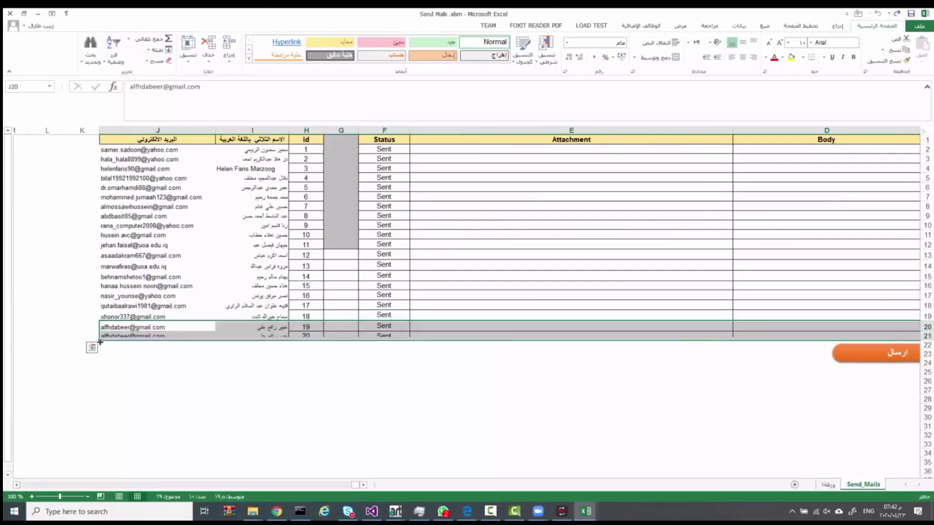
{"action": "left_click", "coordinate": [150, 391]}
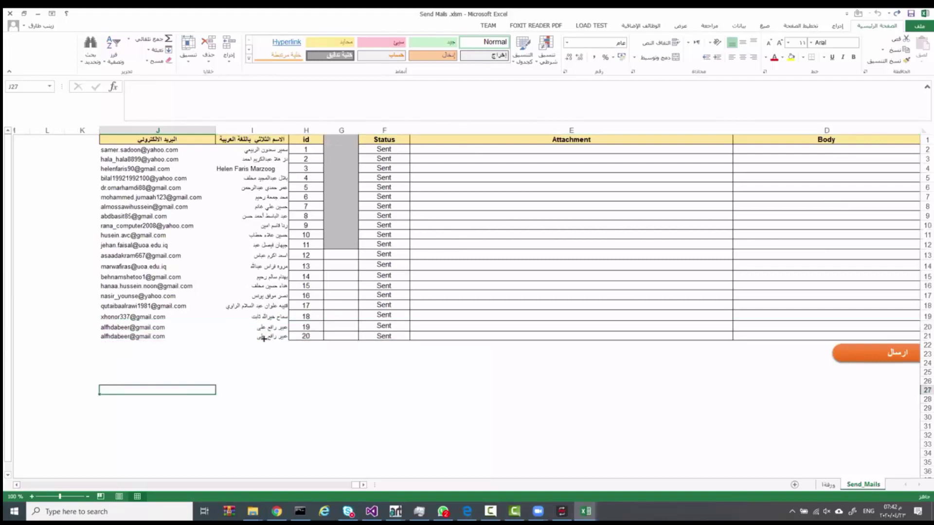
Clear the duplicated Arabic name and e-mail from I21:J21 and glance back at the responses workbook.
{"action": "left_click_drag", "start_coordinate": [260, 337], "coordinate": [141, 336]}
{"action": "key", "text": "Delete"}
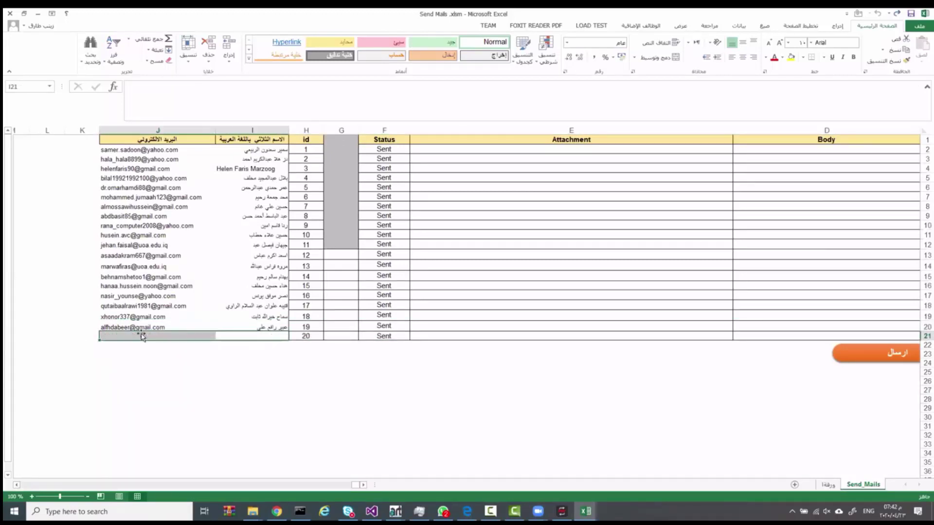
{"action": "key", "text": "alt+Tab"}
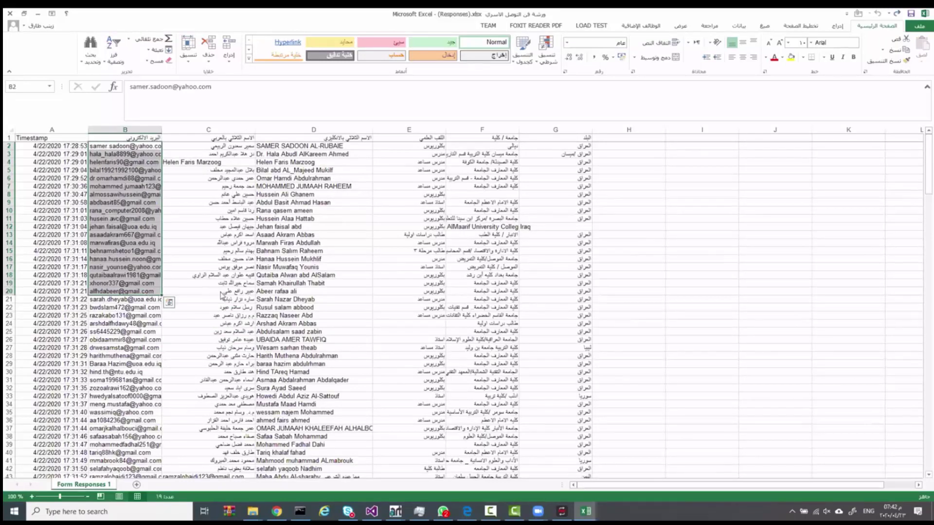
{"action": "key", "text": "alt+Tab"}
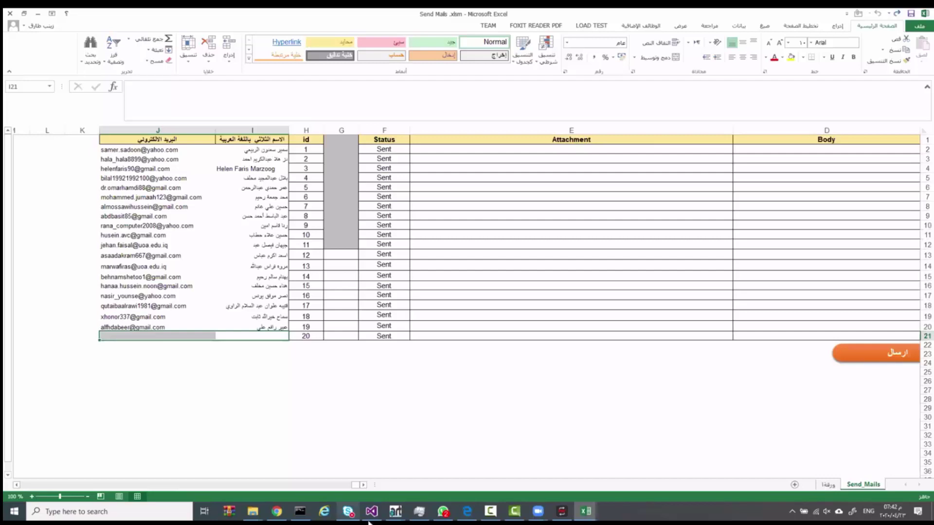
Begin a formula with an empty pair of quotation marks (="") in the first Attachment cell, E2.
{"action": "left_click", "coordinate": [362, 485]}
{"action": "left_click", "coordinate": [363, 485]}
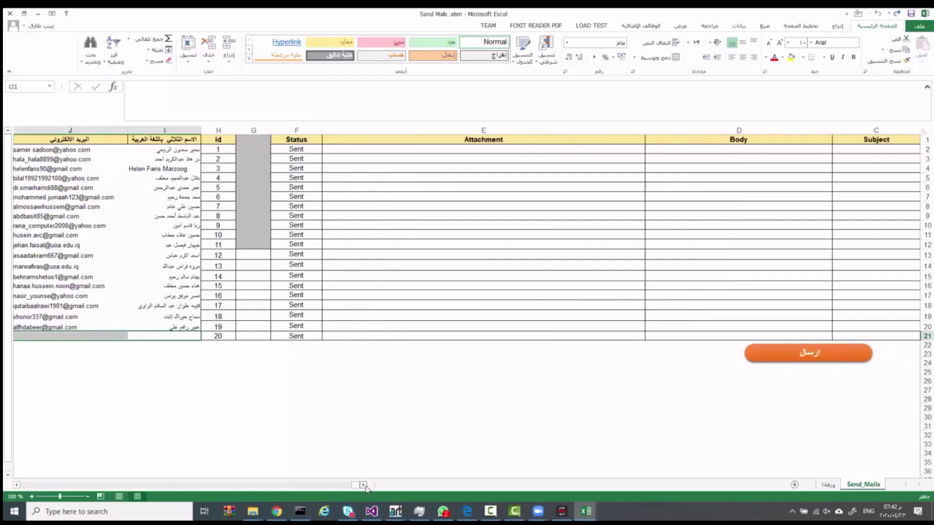
{"action": "left_click", "coordinate": [363, 485]}
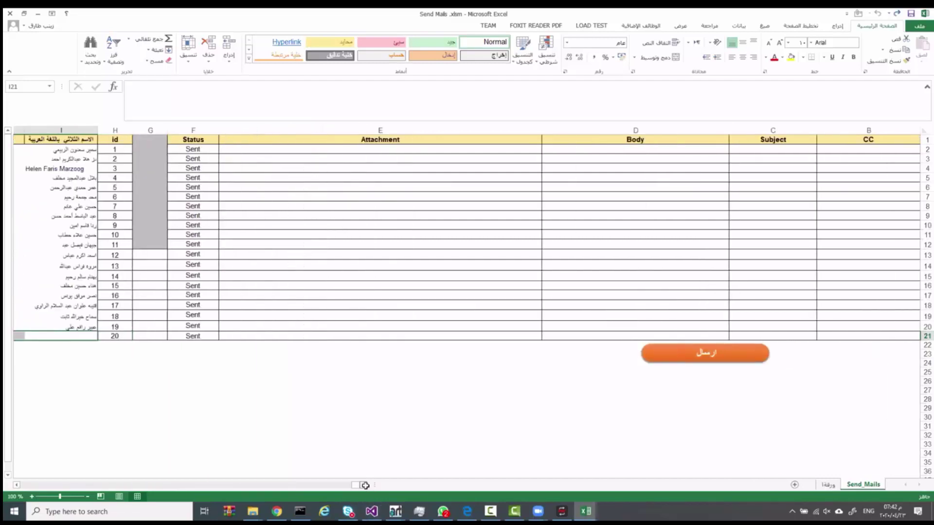
{"action": "left_click", "coordinate": [394, 150]}
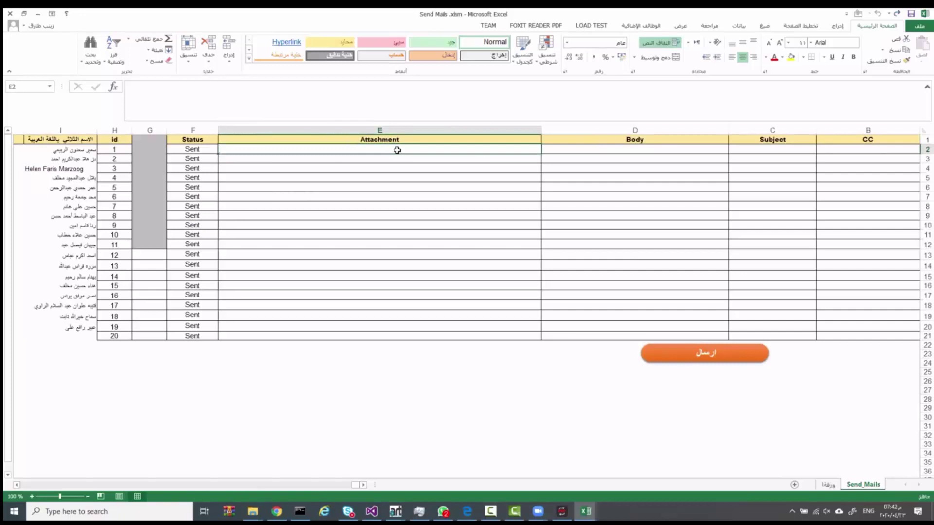
{"action": "type", "text": "="}
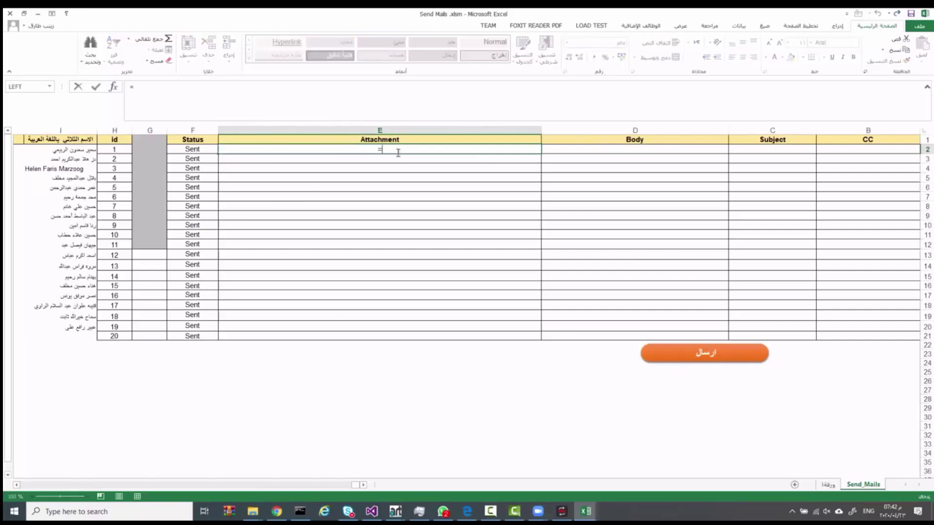
{"action": "type", "text": "\"\""}
Copy the AUC image folder's path and insert it between the E2 formula's quotes: C:\Users\Lenovo\Documents\AnyMP4 Studio\AnyMP4 PDF Converter Ultimate\AUC.
{"action": "mouse_move", "coordinate": [250, 514]}
{"action": "left_click", "coordinate": [429, 455]}
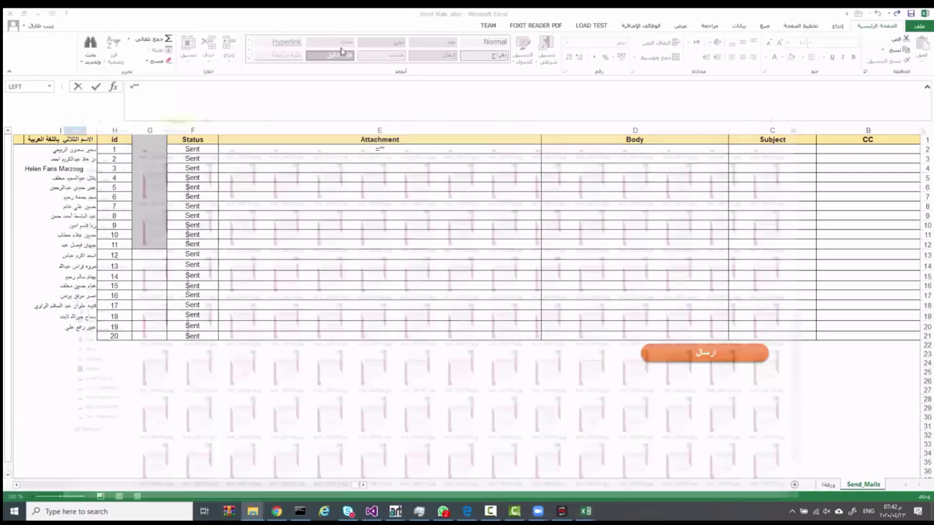
{"action": "left_click", "coordinate": [347, 55]}
{"action": "key", "text": "ctrl+c"}
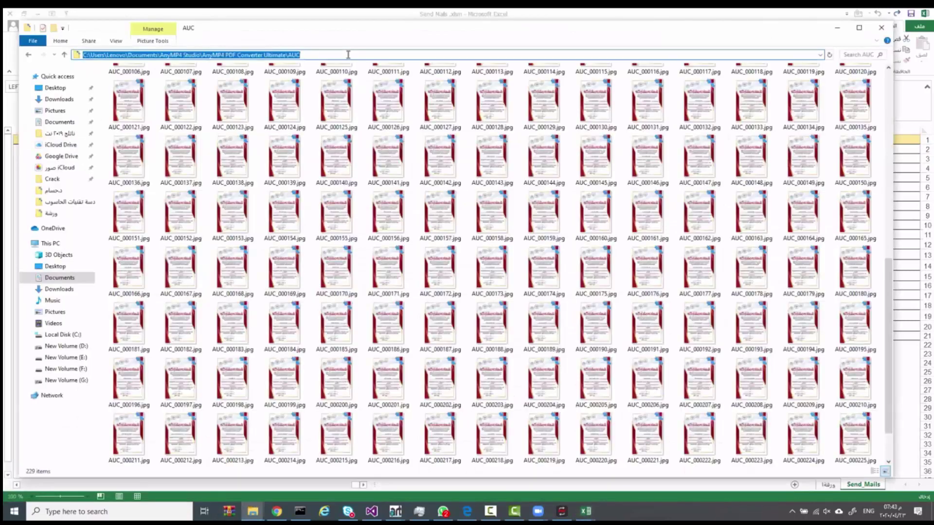
{"action": "key", "text": "alt+Tab"}
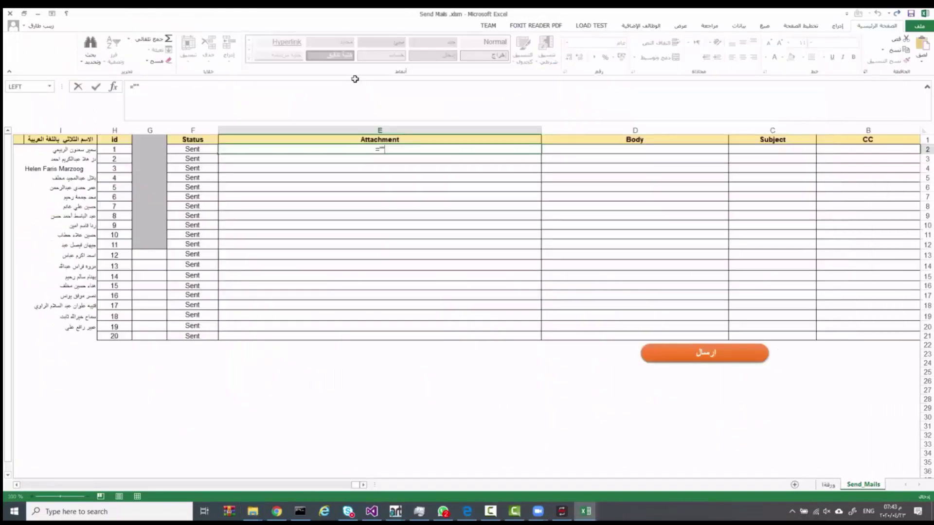
{"action": "left_click", "coordinate": [383, 149]}
{"action": "key", "text": "ctrl+v"}
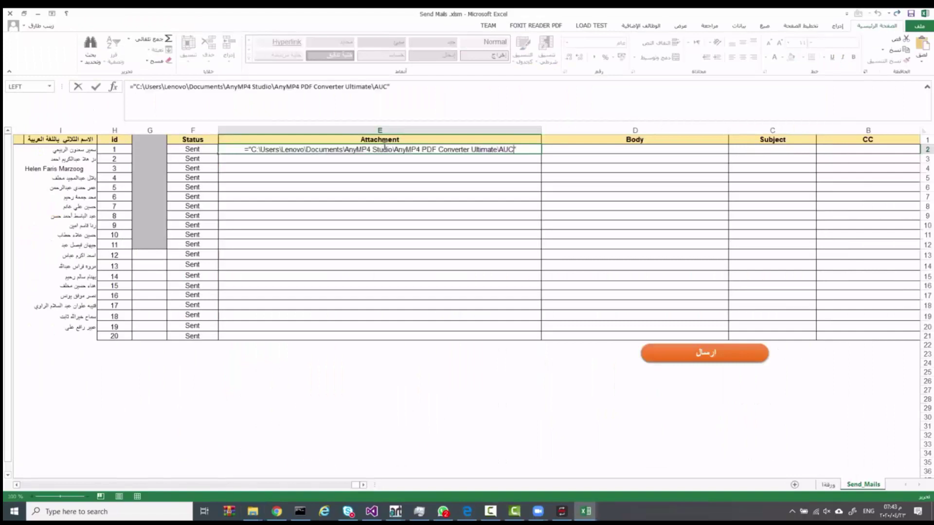
Copy AUC_00000 from the first certificate image's file name in the AUC folder and append \AUC_00000 to the quoted path in E2.
{"action": "key", "text": "alt+Tab"}
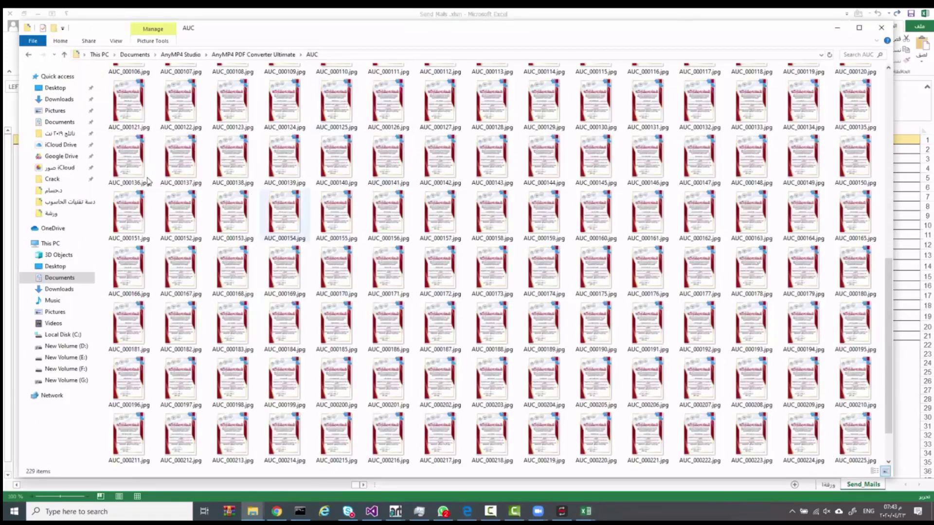
{"action": "scroll", "coordinate": [149, 210], "scroll_direction": "down", "scroll_amount": 1}
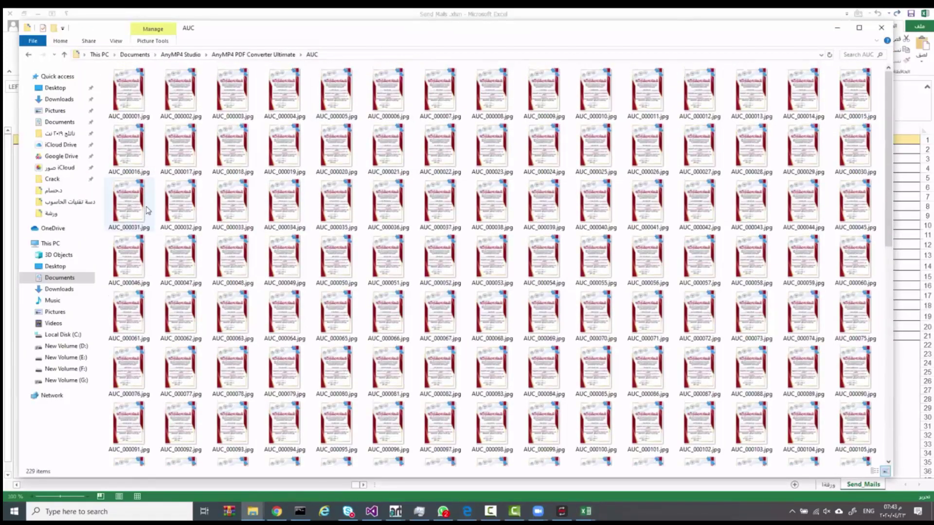
{"action": "left_click", "coordinate": [118, 122]}
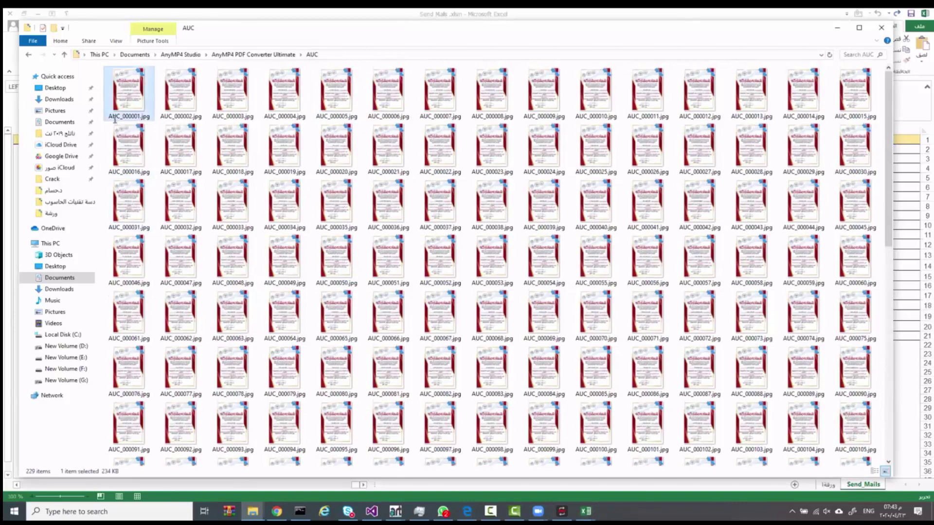
{"action": "key", "text": "F2"}
{"action": "left_click_drag", "start_coordinate": [109, 116], "coordinate": [138, 116]}
{"action": "key", "text": "ctrl+c"}
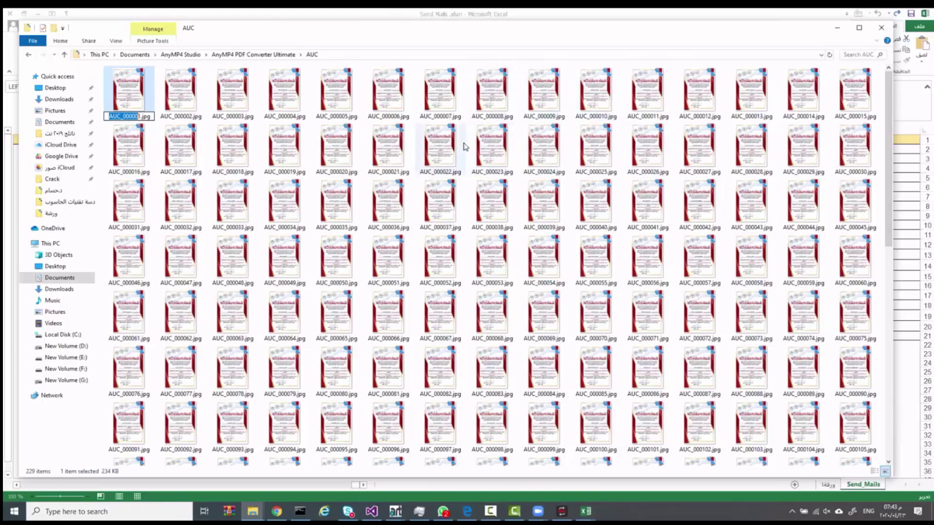
{"action": "key", "text": "alt+Tab"}
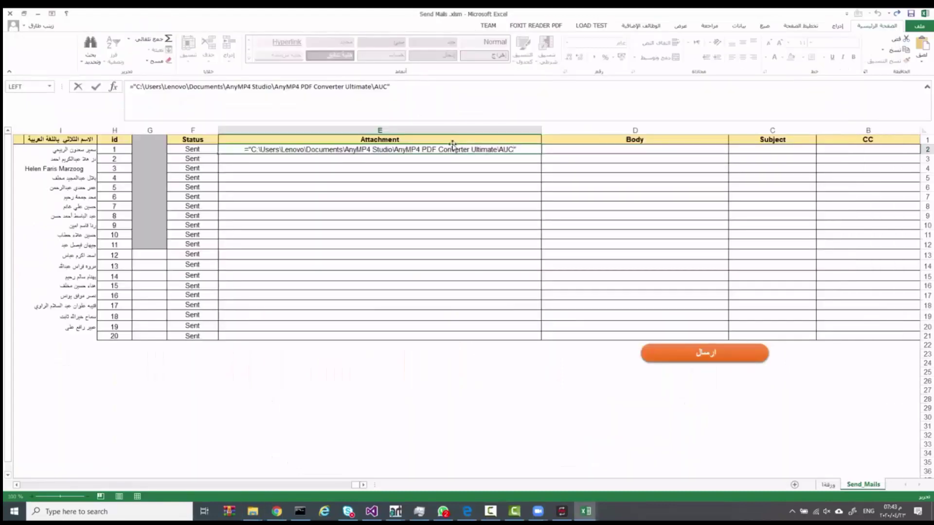
{"action": "type", "text": "\\"}
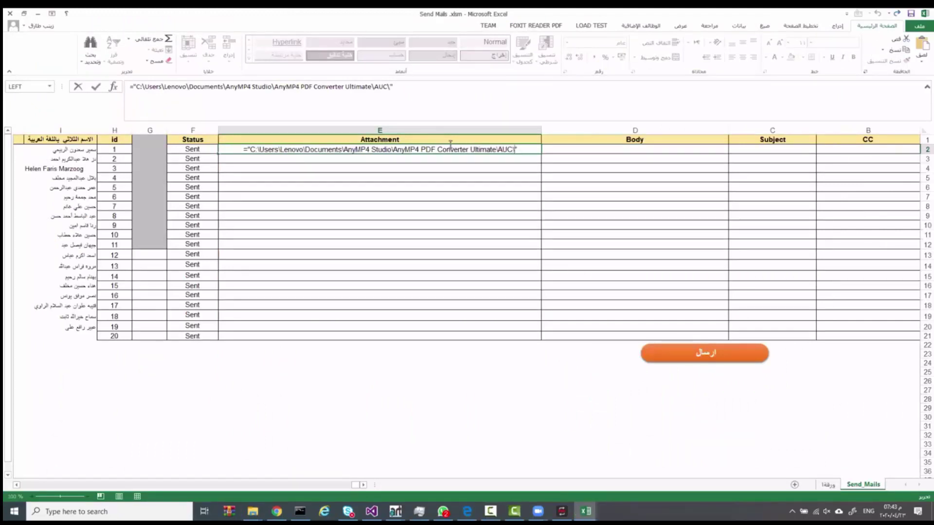
{"action": "key", "text": "ctrl+v"}
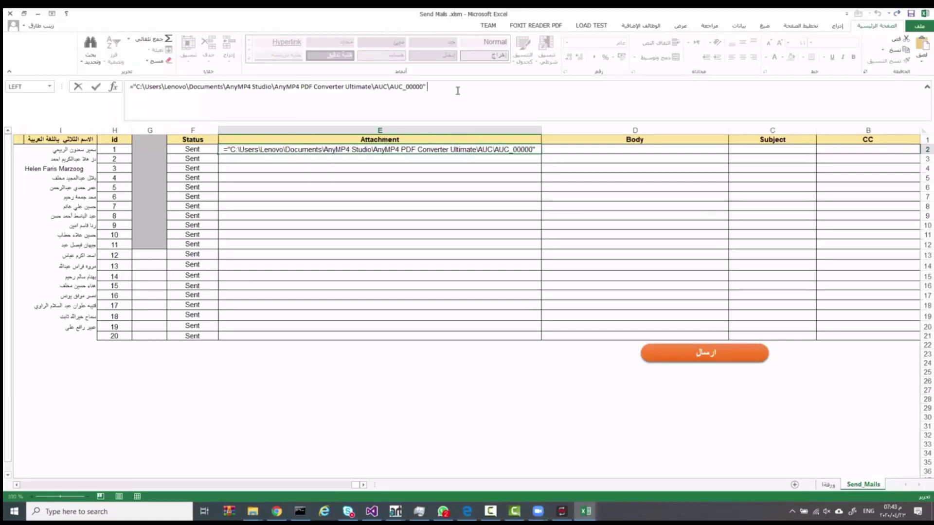
Extend the E2 formula by joining the id in H2 and an empty pair of quotation marks with &.
{"action": "type", "text": "&"}
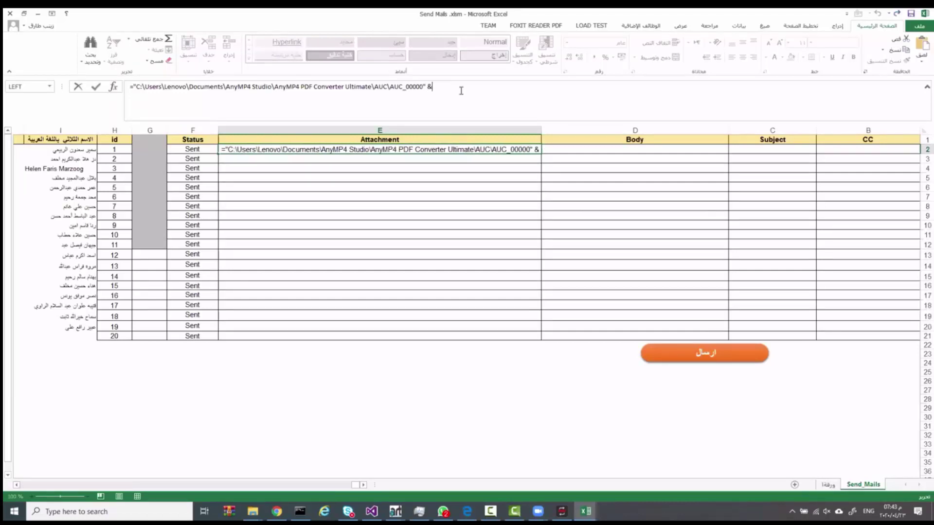
{"action": "left_click", "coordinate": [123, 146]}
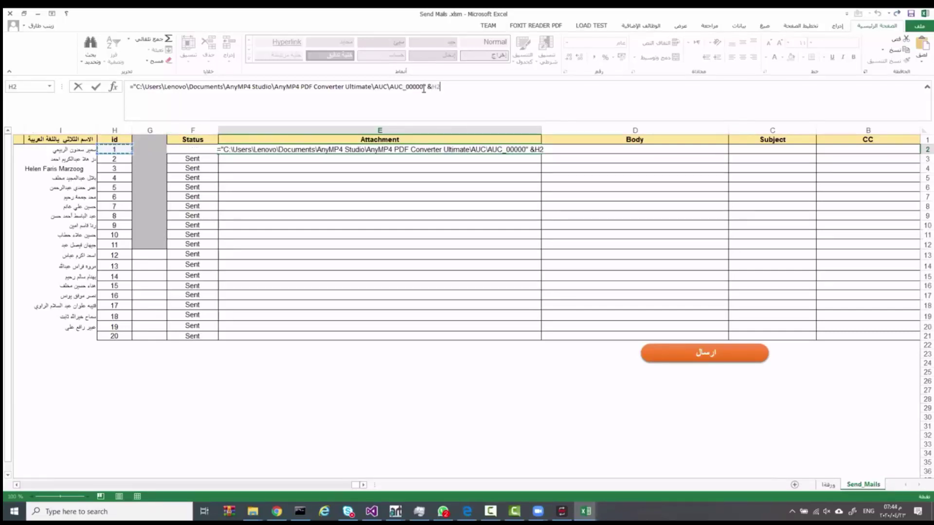
{"action": "type", "text": "&"}
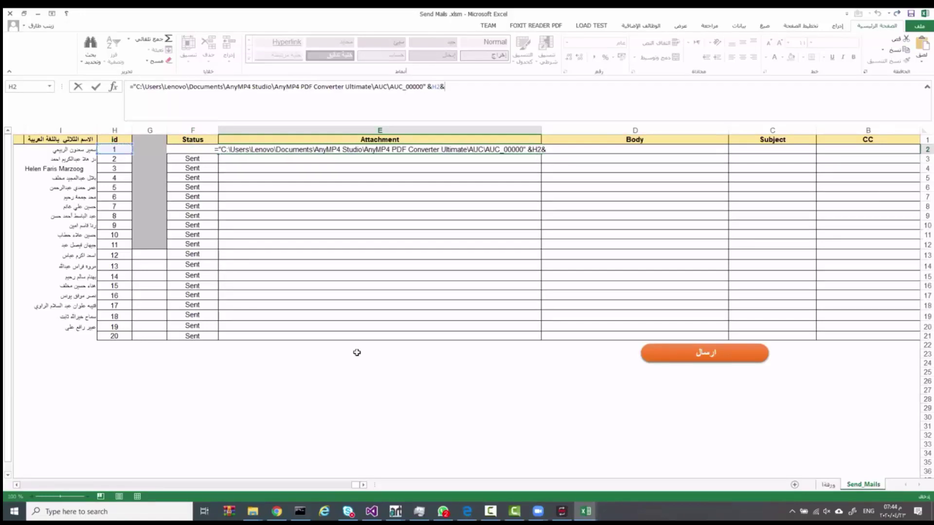
{"action": "type", "text": "\"\""}
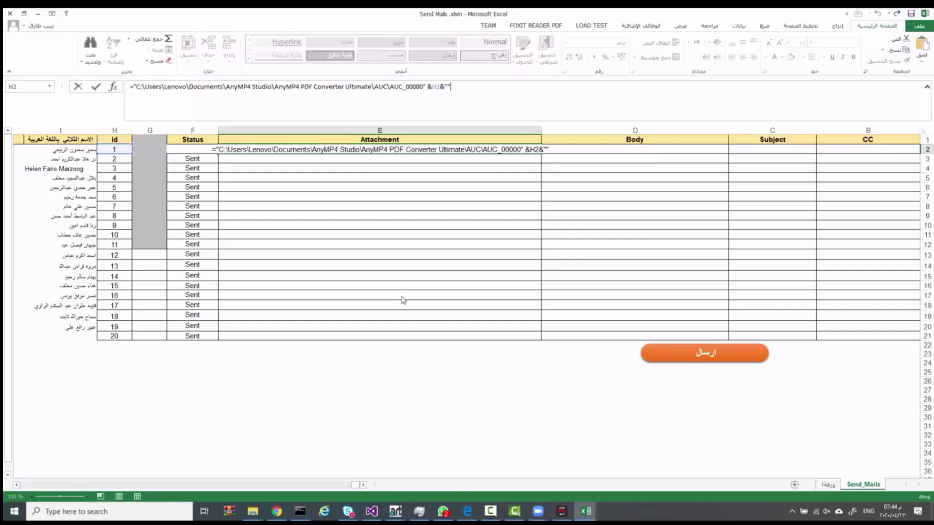
Check the first certificate image's file extension and complete the E2 formula with .jpg between its last pair of quotation marks.
{"action": "key", "text": "alt+Tab"}
{"action": "left_click", "coordinate": [143, 117]}
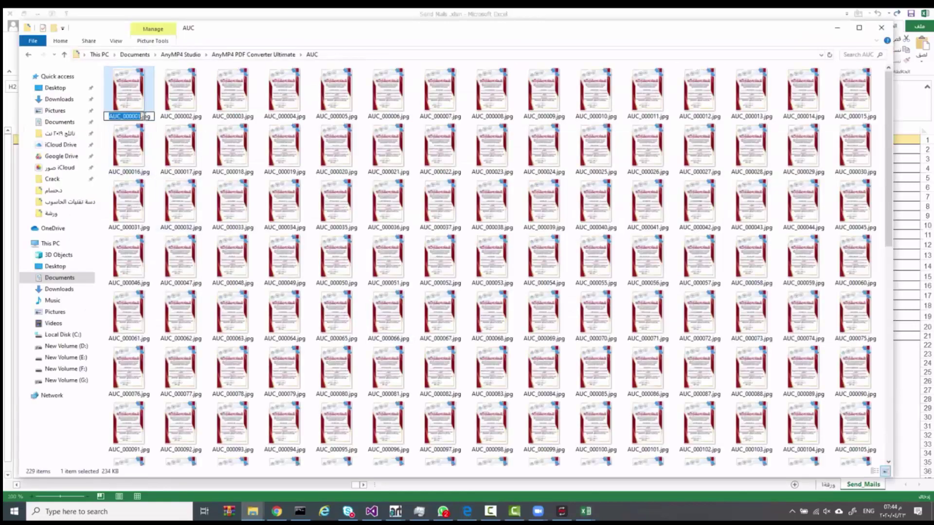
{"action": "left_click_drag", "start_coordinate": [151, 117], "coordinate": [141, 117]}
{"action": "key", "text": "alt+Tab"}
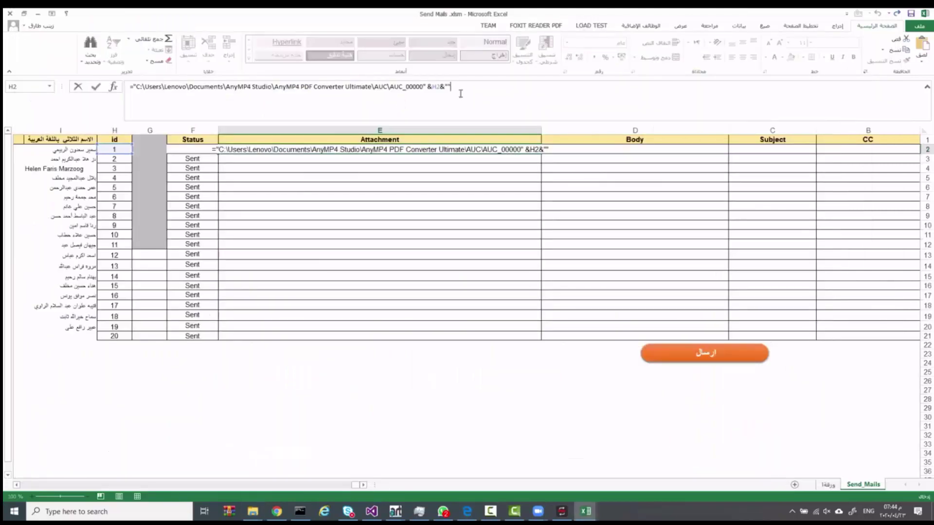
{"action": "left_click", "coordinate": [449, 86]}
{"action": "type", "text": ".jpg"}
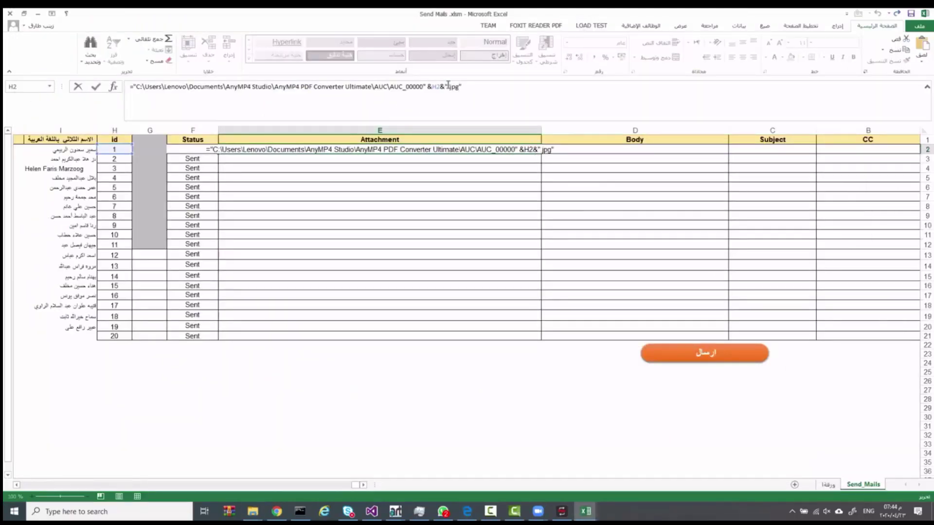
{"action": "key", "text": "Return"}
Fill the E2 attachment formula down to E21 and widen the Attachment column so each path fits on one line.
{"action": "left_click", "coordinate": [514, 148]}
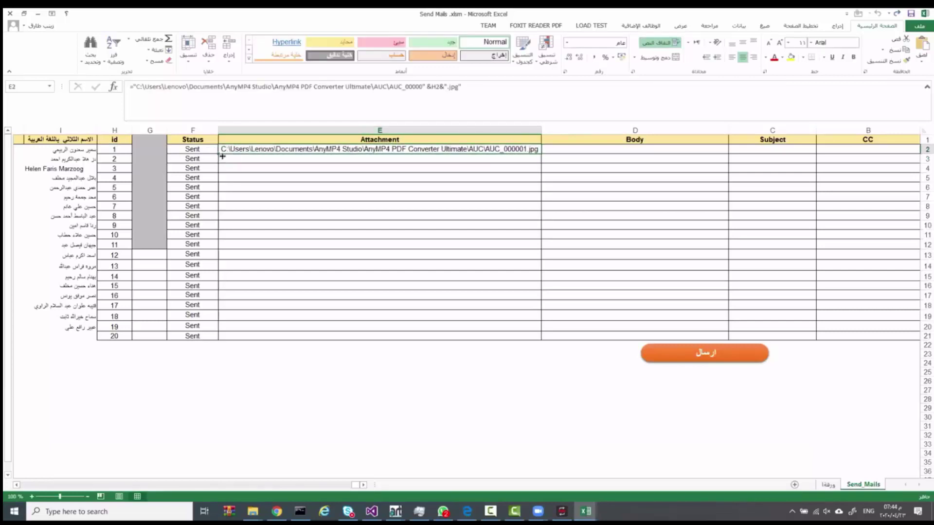
{"action": "left_click_drag", "start_coordinate": [219, 154], "coordinate": [216, 343]}
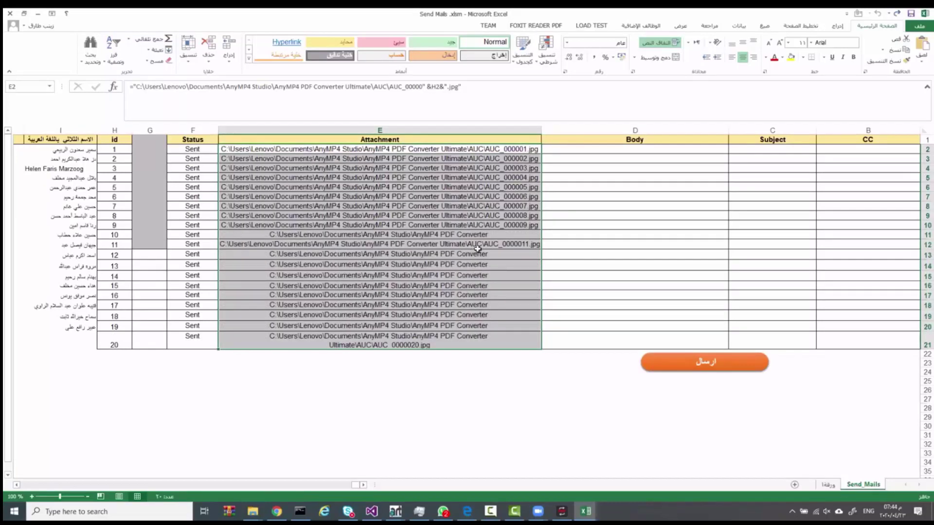
{"action": "left_click_drag", "start_coordinate": [217, 130], "coordinate": [190, 130]}
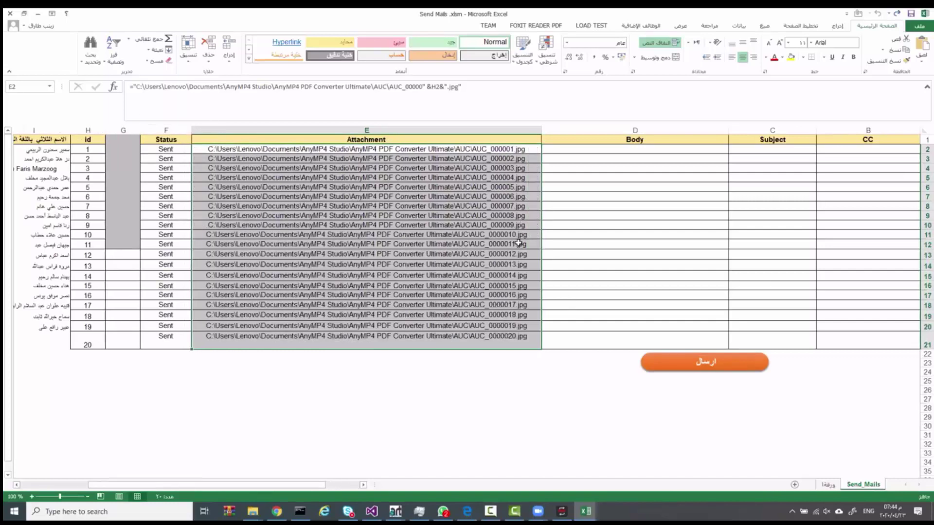
Remove one zero from the AUC_00000 prefix in E11's formula and fill the corrected formula down to E21.
{"action": "left_click", "coordinate": [502, 235]}
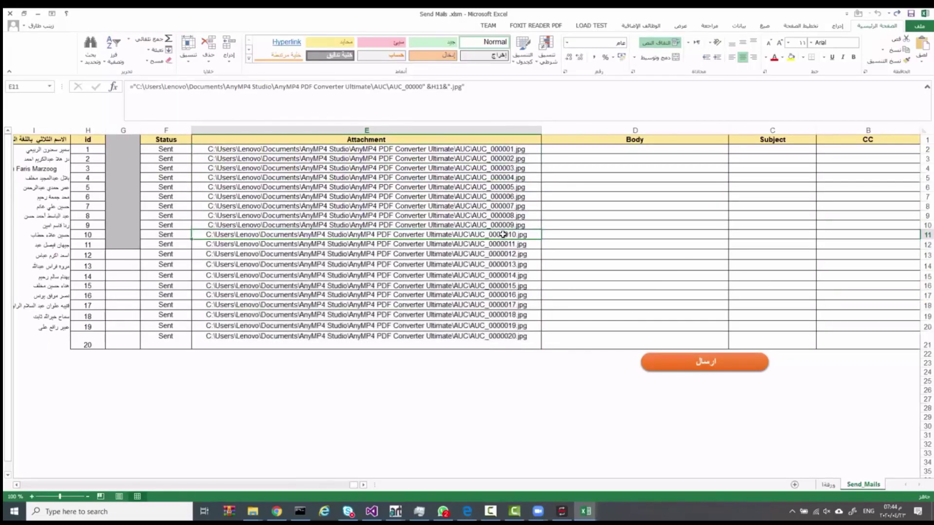
{"action": "double_click", "coordinate": [503, 234]}
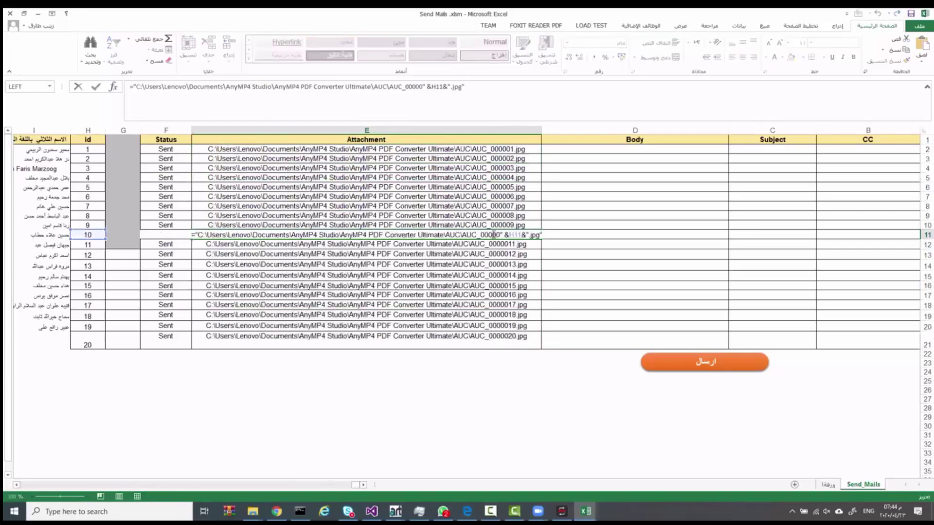
{"action": "key", "text": "BackSpace"}
{"action": "key", "text": "ctrl+Return"}
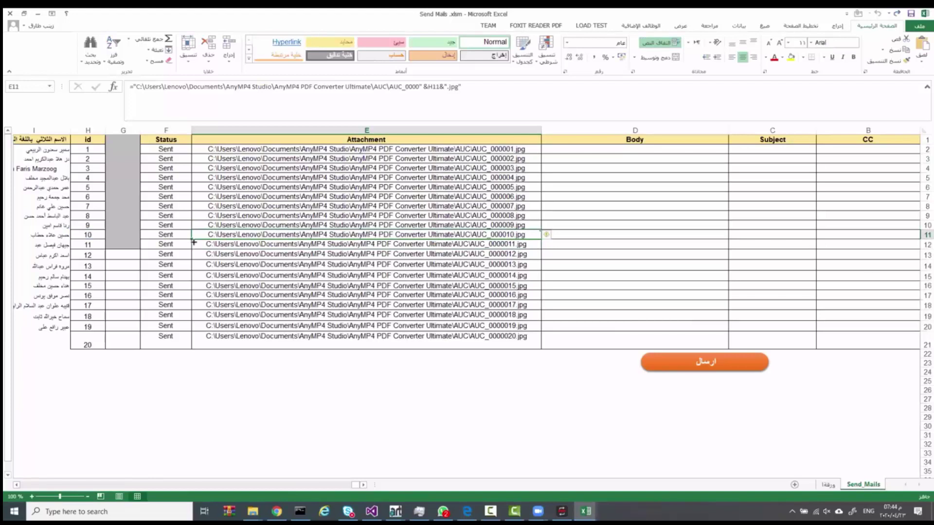
{"action": "left_click_drag", "start_coordinate": [191, 241], "coordinate": [189, 346]}
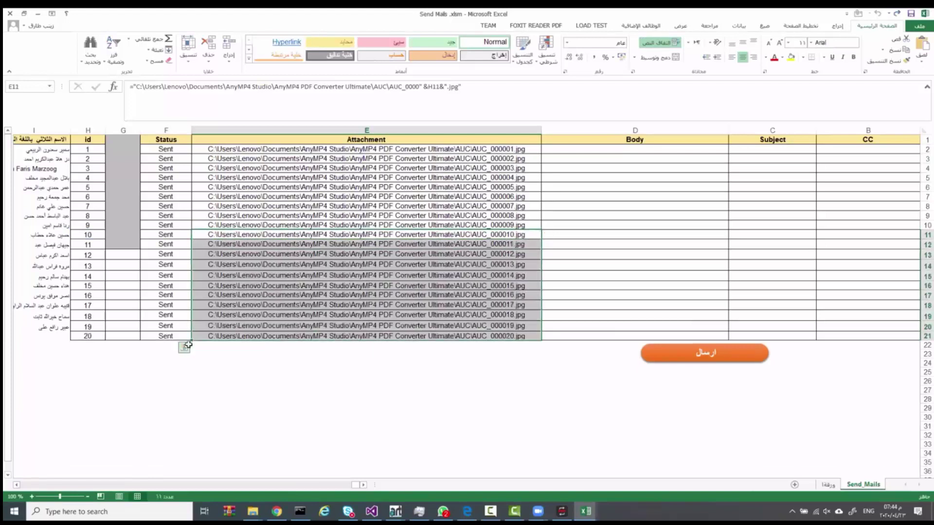
{"action": "left_click", "coordinate": [290, 372]}
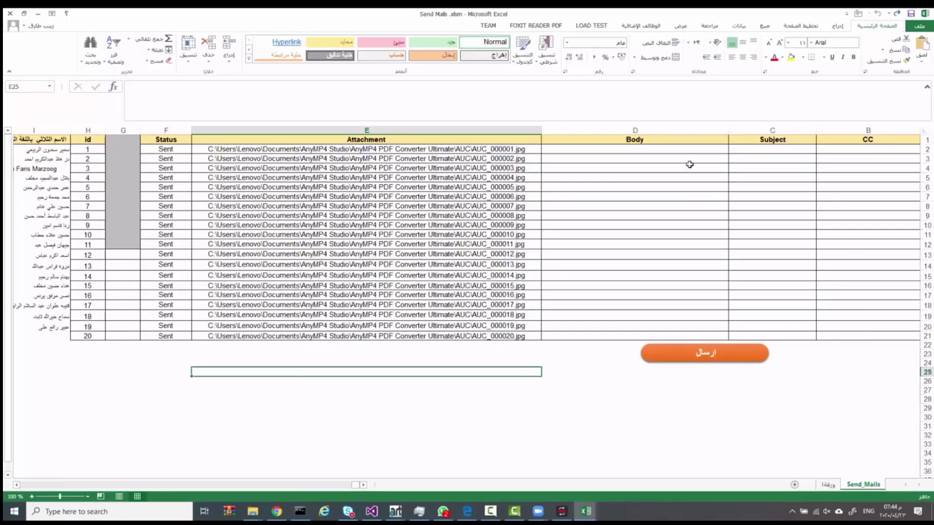
{"action": "left_click", "coordinate": [690, 148]}
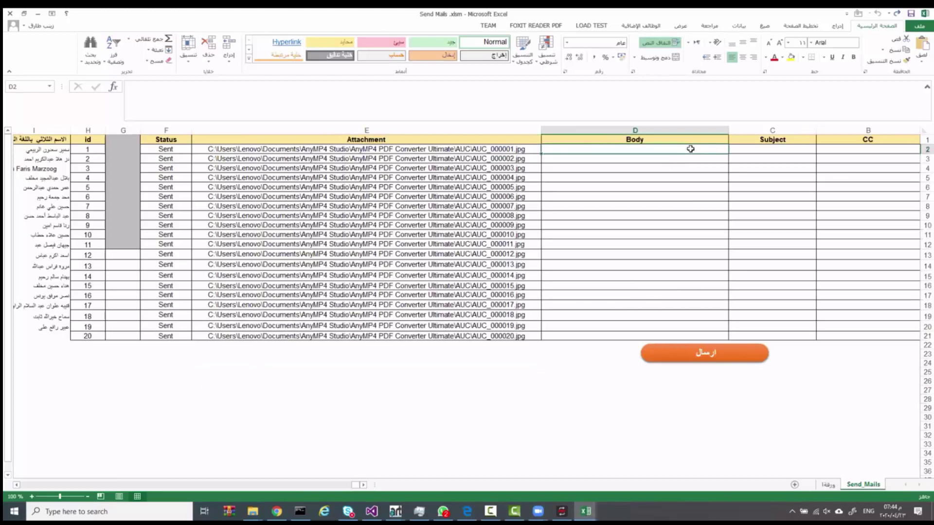
{"action": "double_click", "coordinate": [690, 149]}
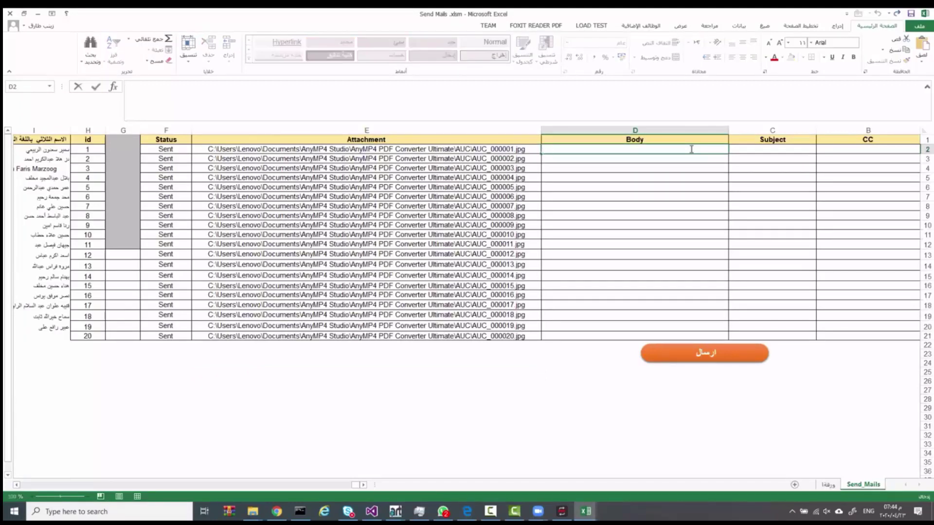
{"action": "key", "text": "alt+shift"}
{"action": "type", "text": "السلام عليكم سيد/ة"}
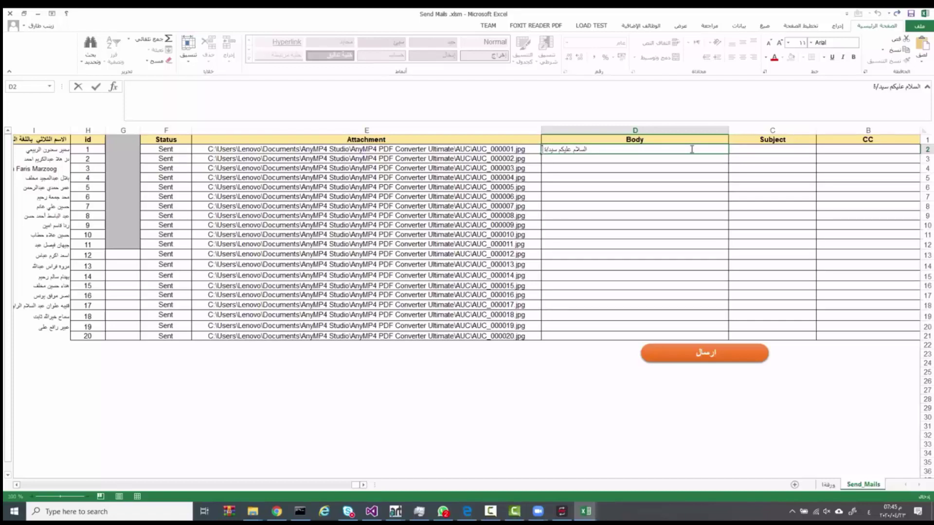
{"action": "left_click", "coordinate": [684, 148]}
{"action": "type", "text": "="}
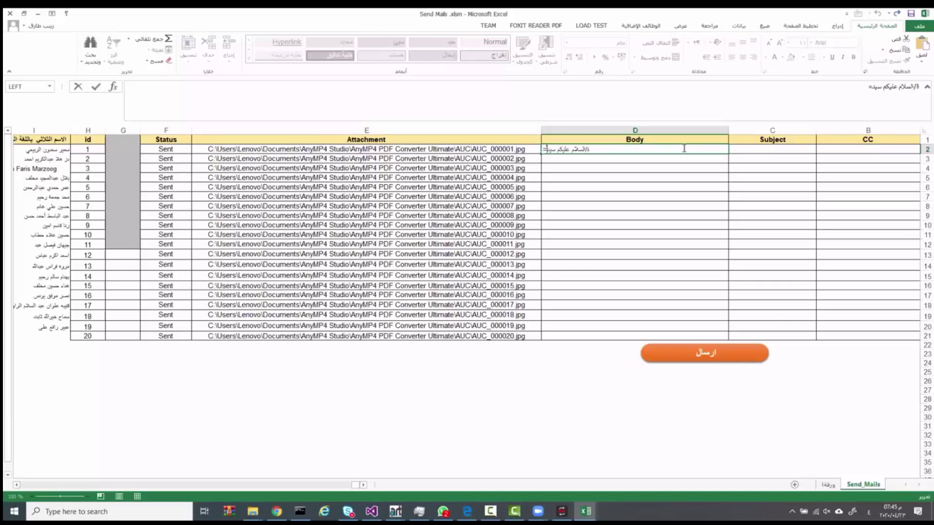
{"action": "key", "text": "BackSpace"}
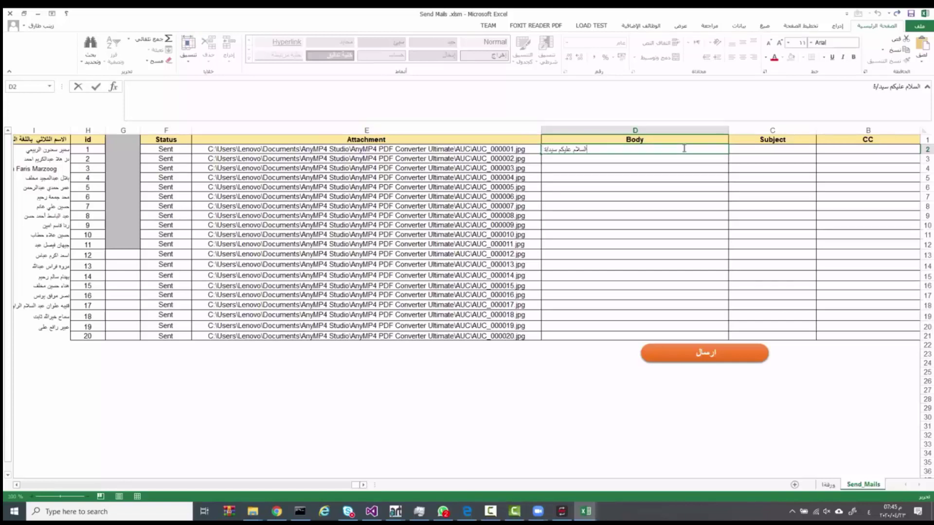
{"action": "key", "text": "alt+shift"}
{"action": "type", "text": "="}
{"action": "key", "text": "BackSpace"}
{"action": "key", "text": "BackSpace"}
{"action": "key", "text": "BackSpace"}
{"action": "key", "text": "BackSpace"}
{"action": "key", "text": "BackSpace"}
{"action": "key", "text": "BackSpace"}
{"action": "key", "text": "BackSpace"}
{"action": "key", "text": "BackSpace"}
{"action": "key", "text": "BackSpace"}
{"action": "key", "text": "BackSpace"}
{"action": "key", "text": "BackSpace"}
{"action": "key", "text": "BackSpace"}
{"action": "key", "text": "BackSpace"}
{"action": "key", "text": "BackSpace"}
{"action": "key", "text": "BackSpace"}
{"action": "key", "text": "BackSpace"}
{"action": "key", "text": "BackSpace"}
{"action": "key", "text": "BackSpace"}
{"action": "key", "text": "BackSpace"}
Begin a formula in the first Body cell, D2, with the quoted Arabic greeting "السلام عليكم السيد /ة".
{"action": "type", "text": "="}
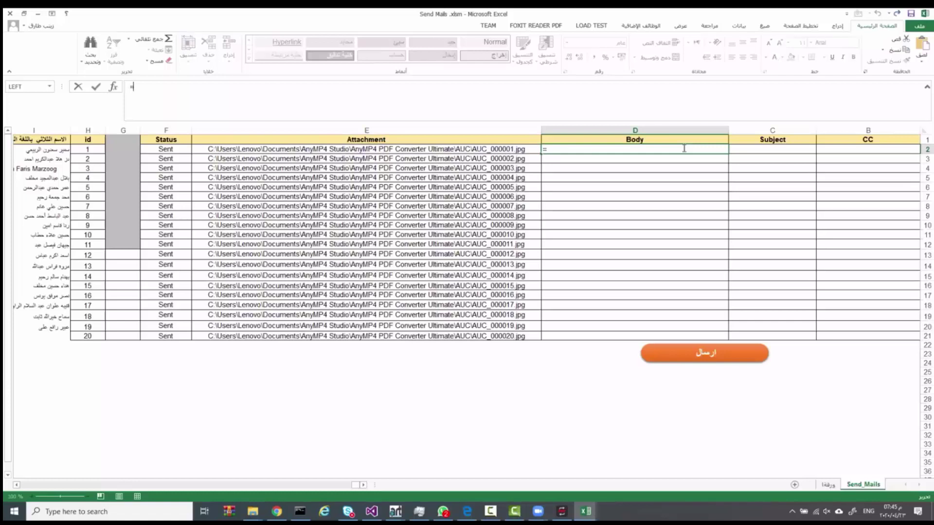
{"action": "type", "text": "\""}
{"action": "type", "text": "h\""}
{"action": "key", "text": "BackSpace"}
{"action": "key", "text": "BackSpace"}
{"action": "key", "text": "alt+shift"}
{"action": "type", "text": "السلام عليكم"}
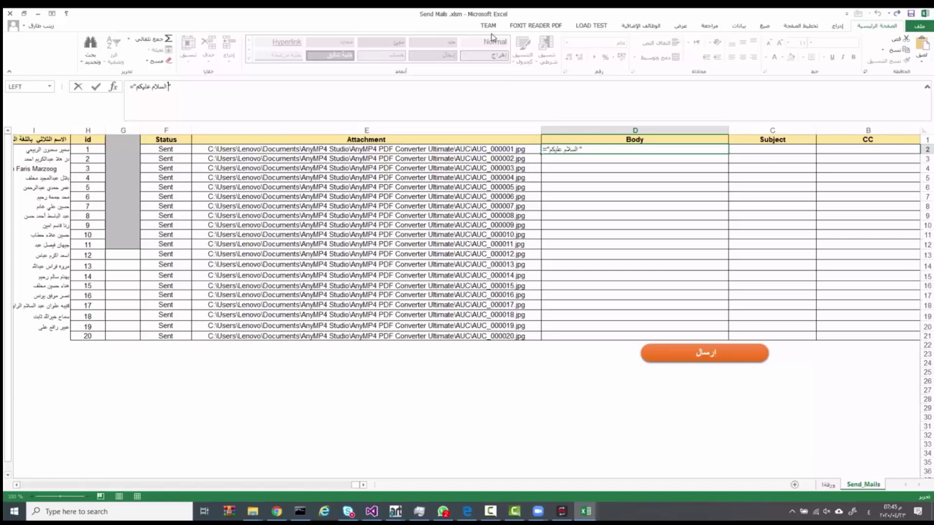
{"action": "type", "text": " السي"}
{"action": "type", "text": "د /"}
{"action": "type", "text": "ا"}
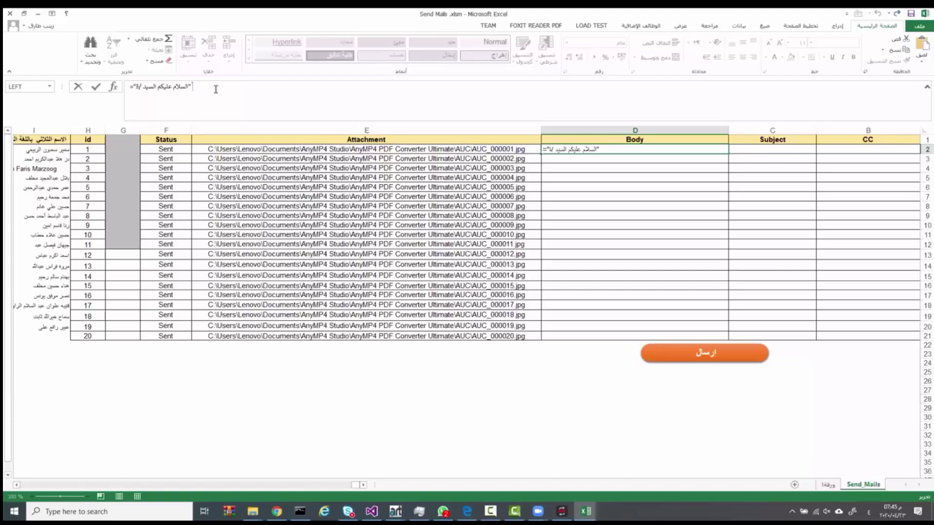
Join the Arabic name in I2 and an empty pair of quotation marks to the D2 greeting with & and enter the formula.
{"action": "type", "text": "&"}
{"action": "key", "text": "Left"}
{"action": "key", "text": "Left"}
{"action": "key", "text": "Left"}
{"action": "key", "text": "Left"}
{"action": "key", "text": "Left"}
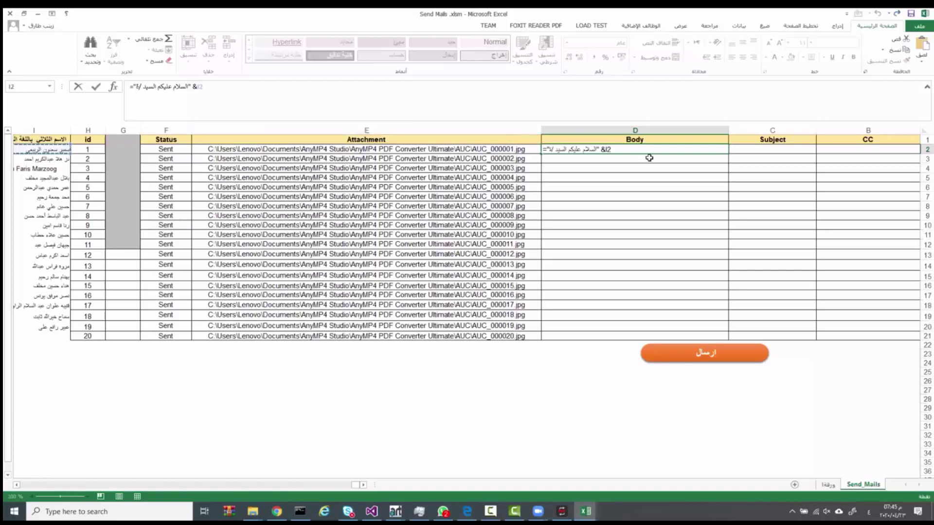
{"action": "key", "text": "F2"}
{"action": "type", "text": "&\"\""}
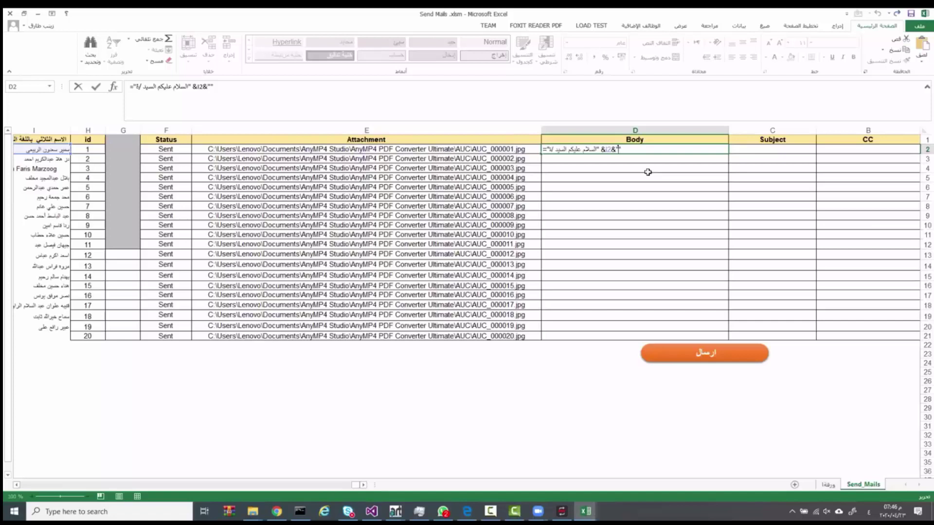
{"action": "left_click", "coordinate": [749, 151]}
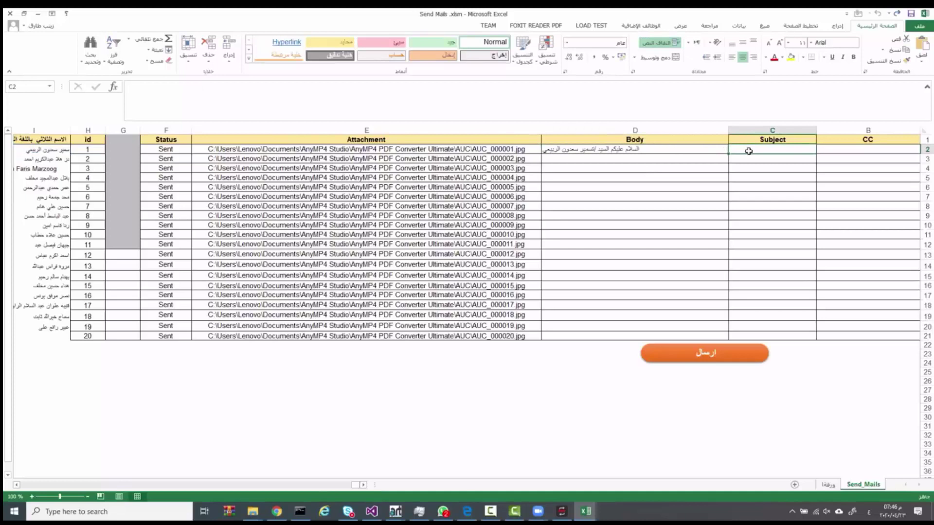
{"action": "left_click", "coordinate": [603, 149]}
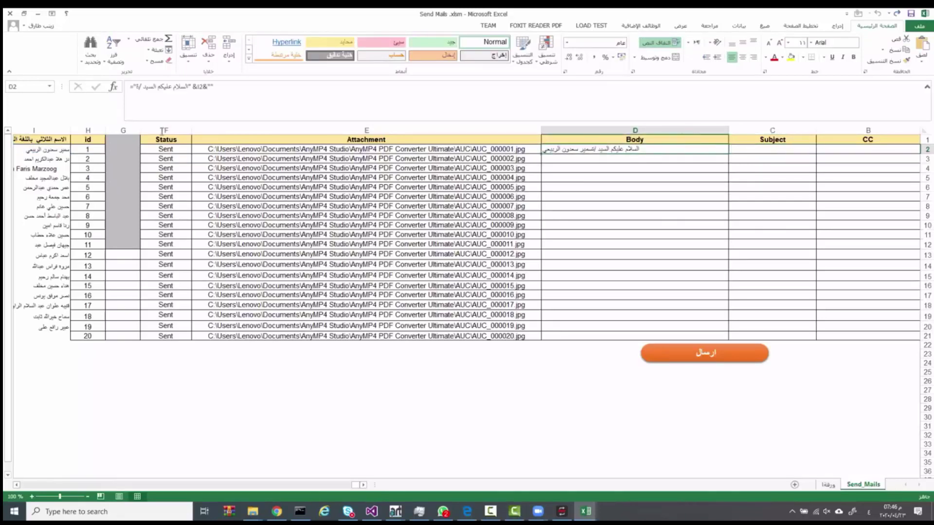
{"action": "left_click", "coordinate": [137, 87]}
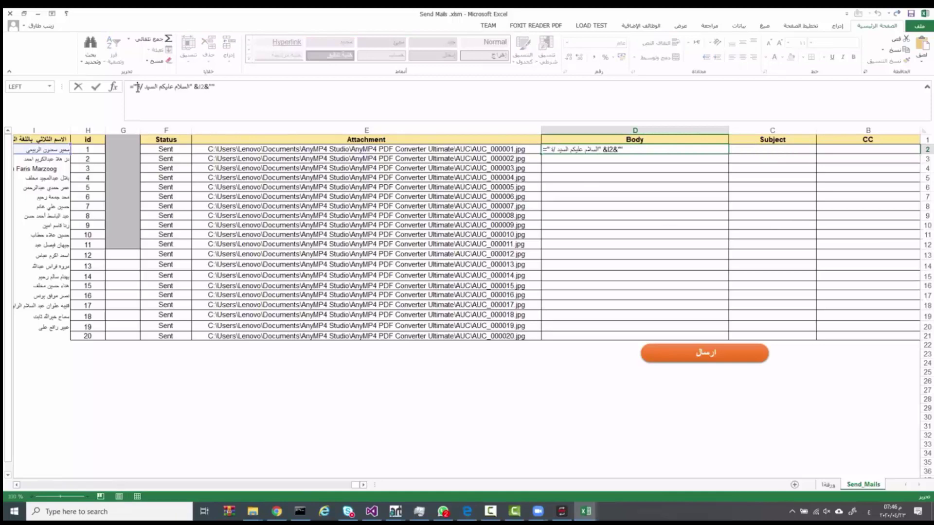
{"action": "left_click", "coordinate": [635, 223]}
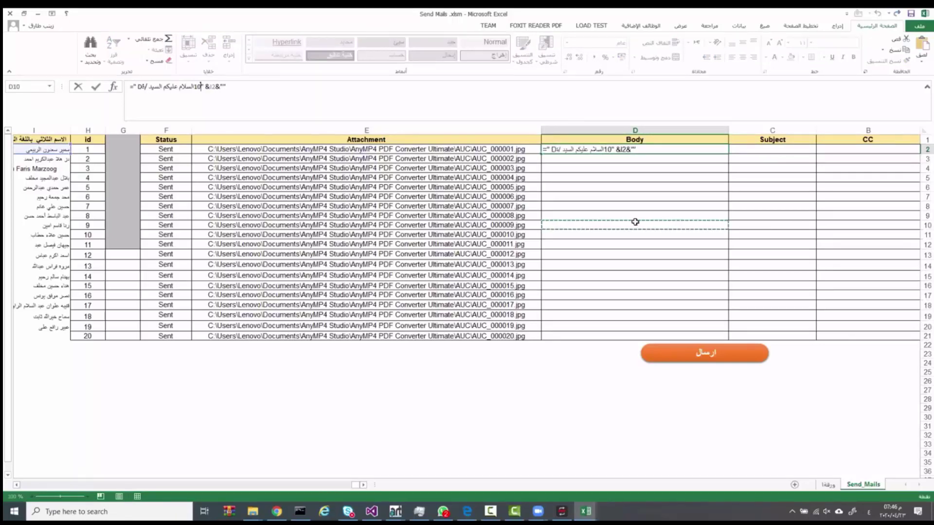
{"action": "key", "text": "Escape"}
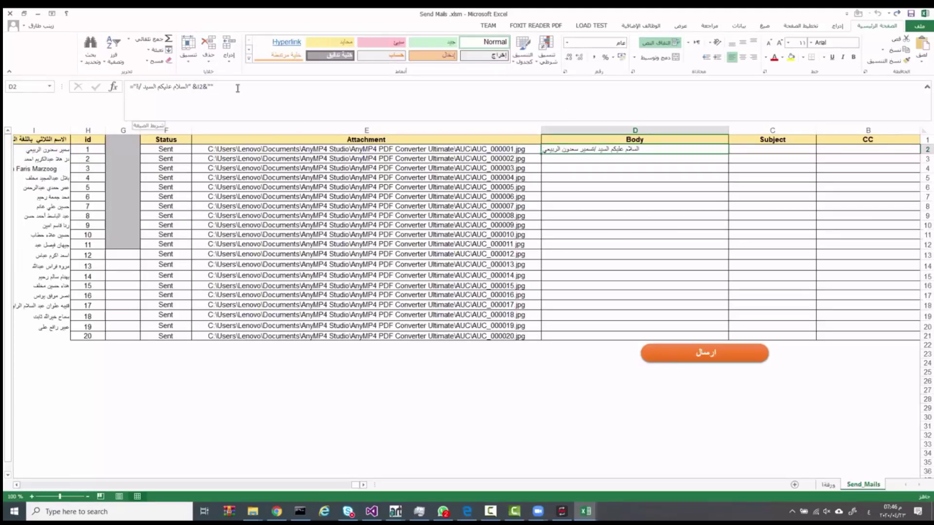
Add a space between the Arabic greeting and the joined name in D2's Body formula.
{"action": "left_click", "coordinate": [189, 86]}
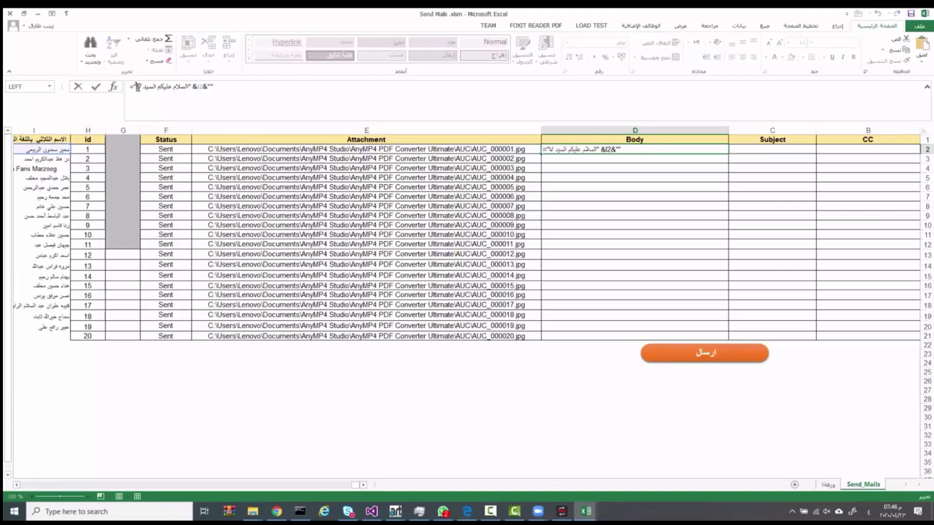
{"action": "key", "text": "Return"}
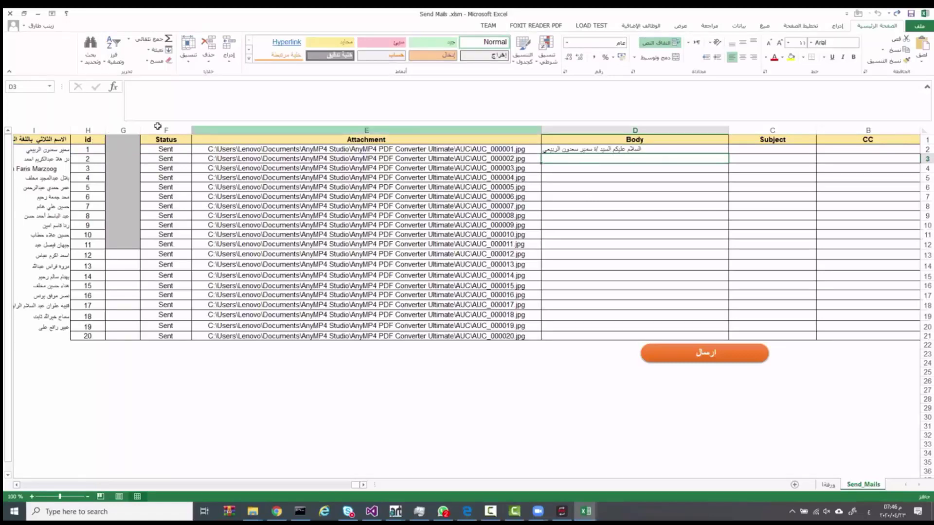
Try an extra space inside the quotation marks of D2's Arabic greeting.
{"action": "left_click", "coordinate": [574, 148]}
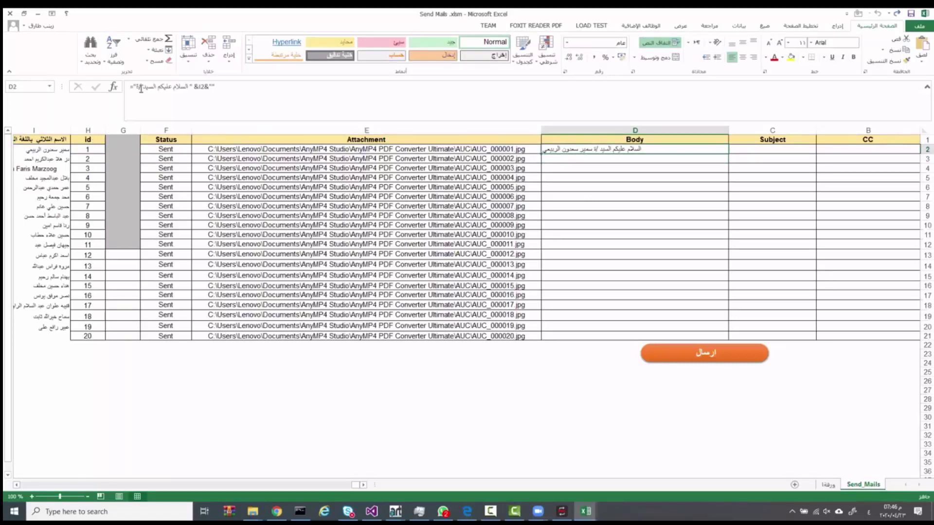
{"action": "left_click", "coordinate": [141, 88]}
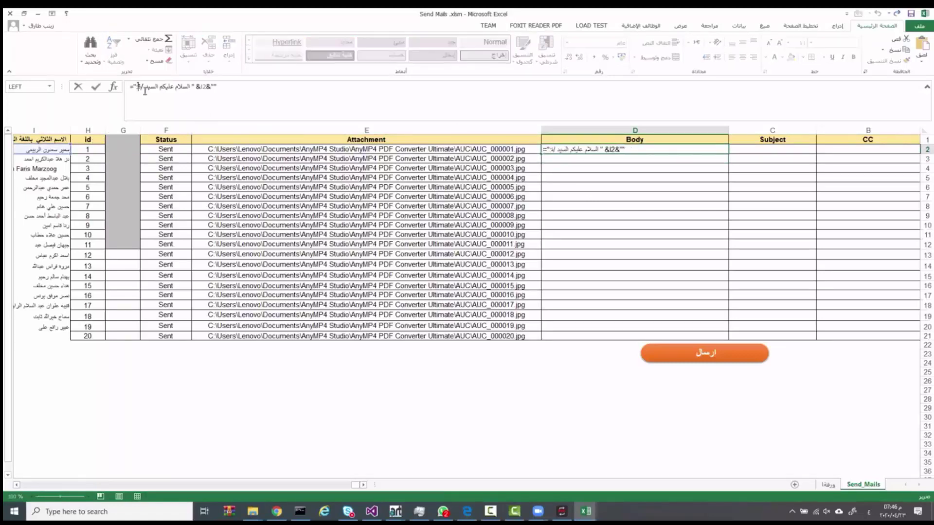
{"action": "key", "text": "Return"}
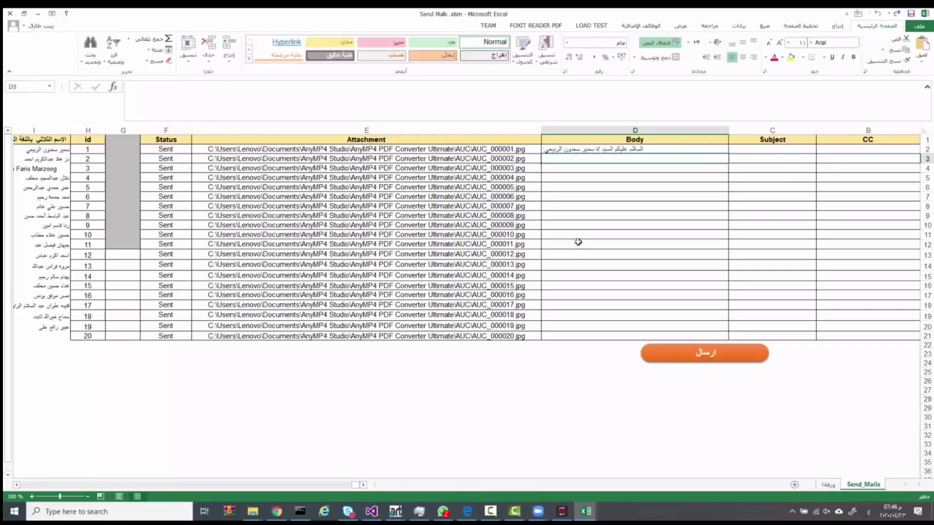
{"action": "key", "text": "Up"}
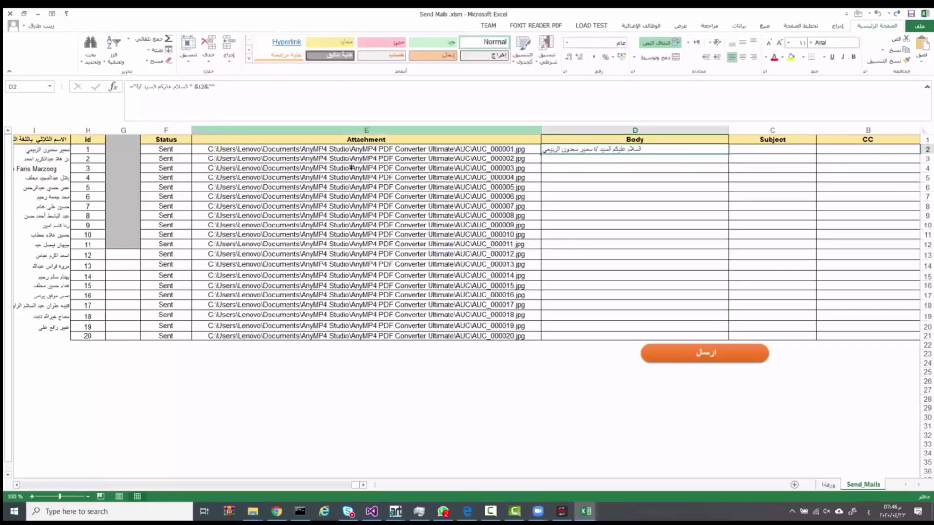
{"action": "left_click", "coordinate": [190, 87]}
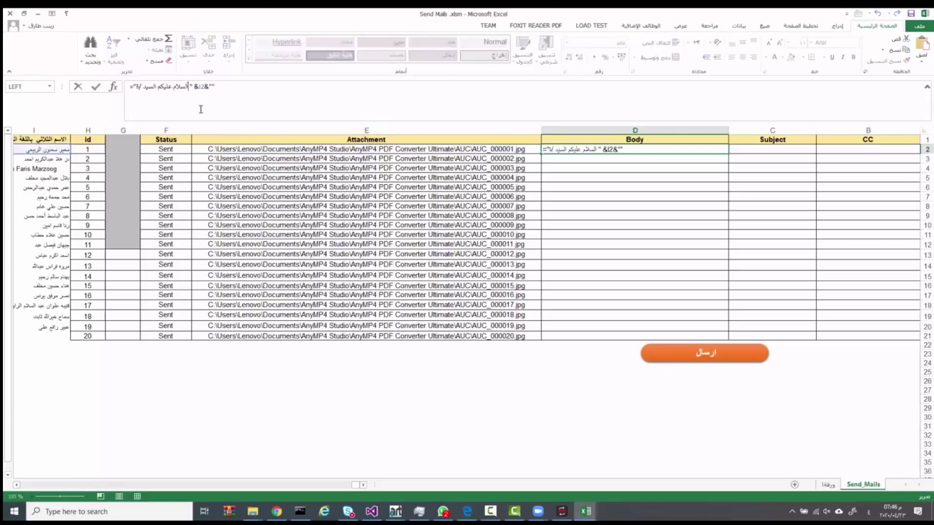
{"action": "key", "text": "Return"}
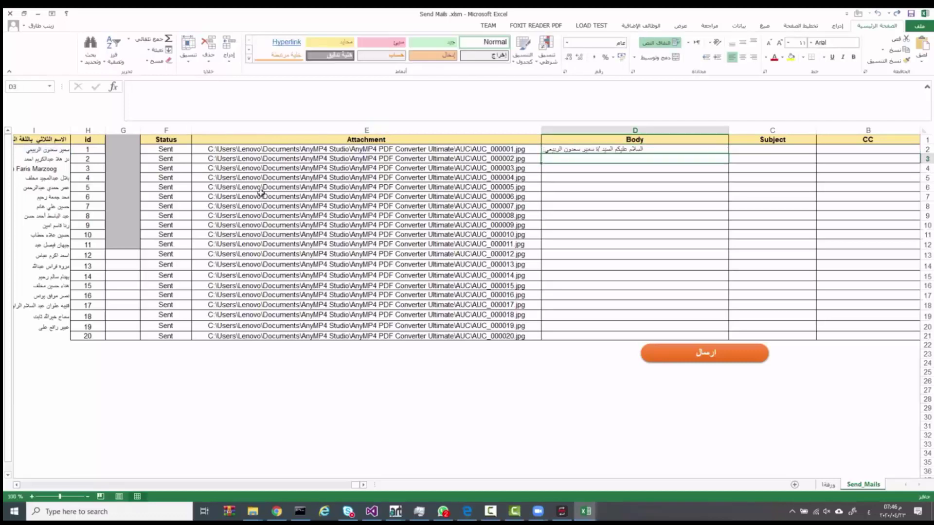
Take the extra space back out of the quoted greeting in D2's formula.
{"action": "left_click", "coordinate": [558, 150]}
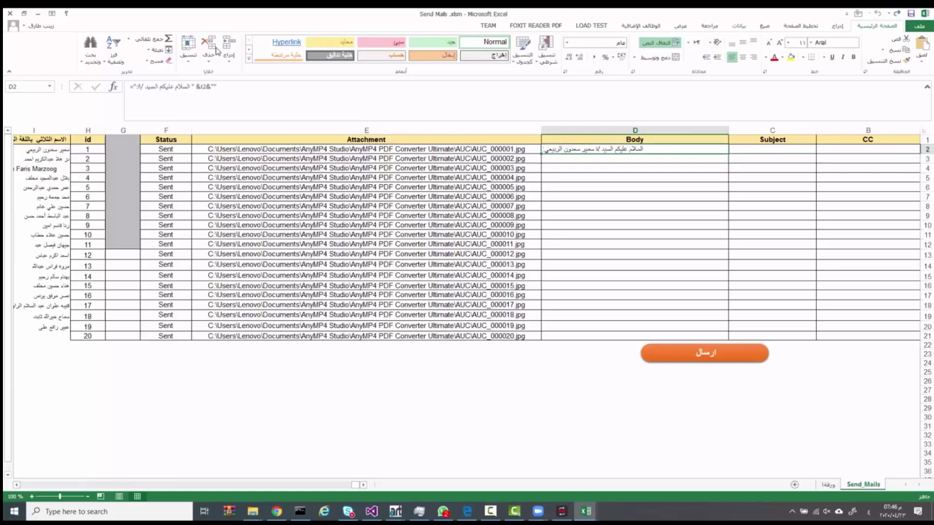
{"action": "left_click_drag", "start_coordinate": [136, 88], "coordinate": [189, 88]}
{"action": "left_click", "coordinate": [139, 87]}
{"action": "left_click", "coordinate": [138, 87]}
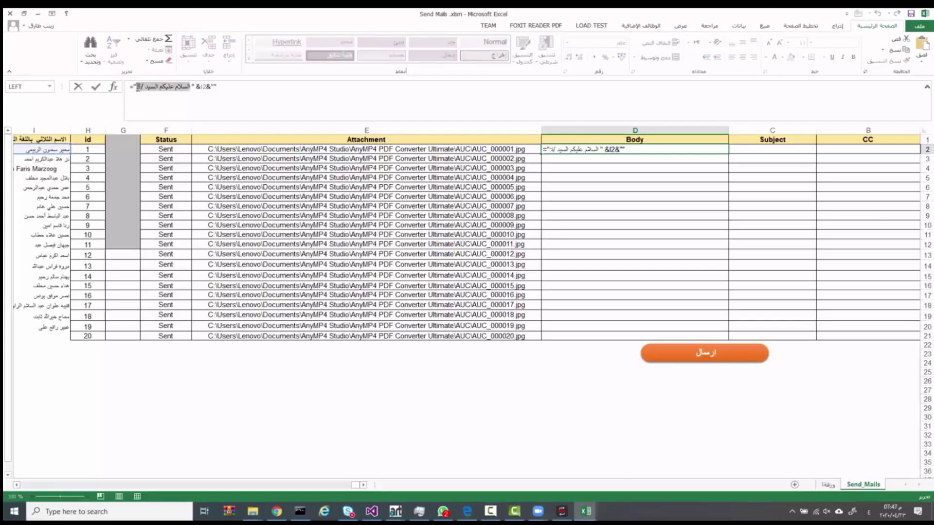
{"action": "left_click", "coordinate": [638, 204]}
{"action": "key", "text": "Up"}
{"action": "key", "text": "Up"}
{"action": "key", "text": "Up"}
{"action": "key", "text": "Up"}
{"action": "key", "text": "Up"}
{"action": "key", "text": "Up"}
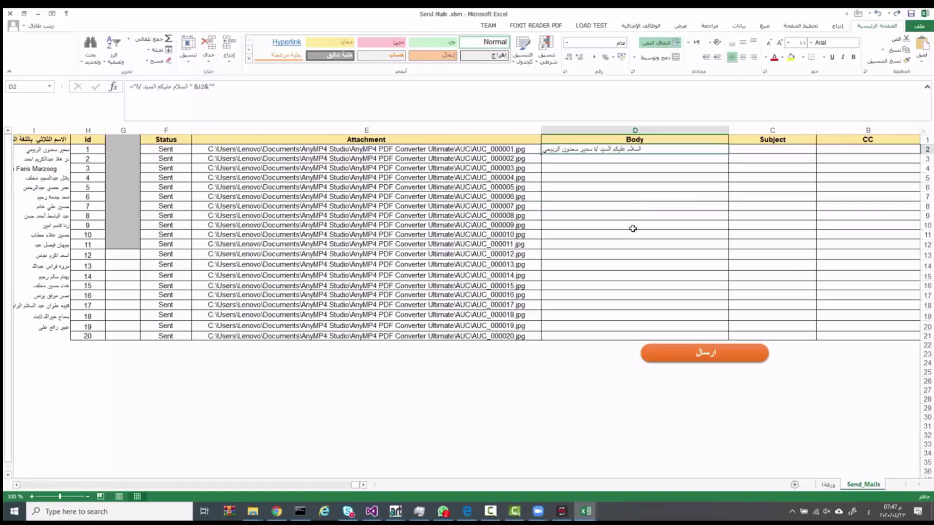
Enter "شهادة مشاركة" as the subject in C2.
{"action": "left_click", "coordinate": [753, 149]}
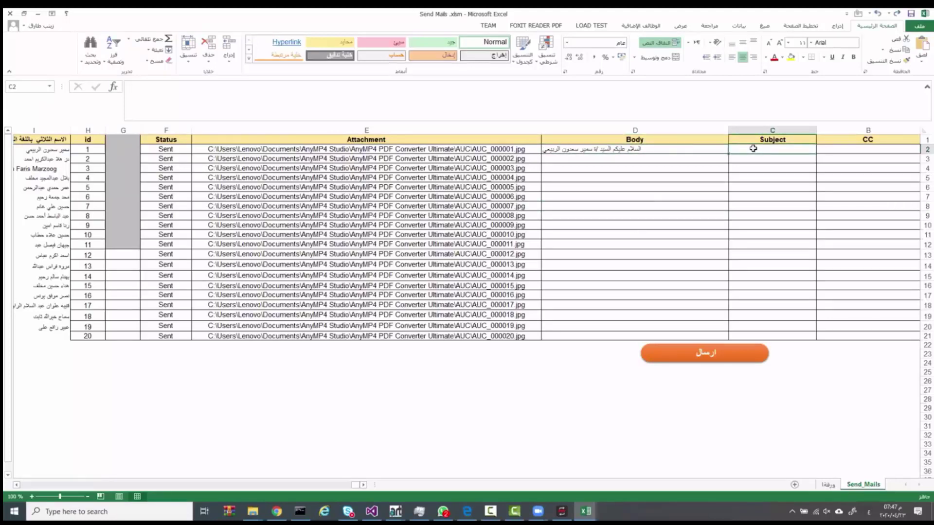
{"action": "type", "text": "شهادة"}
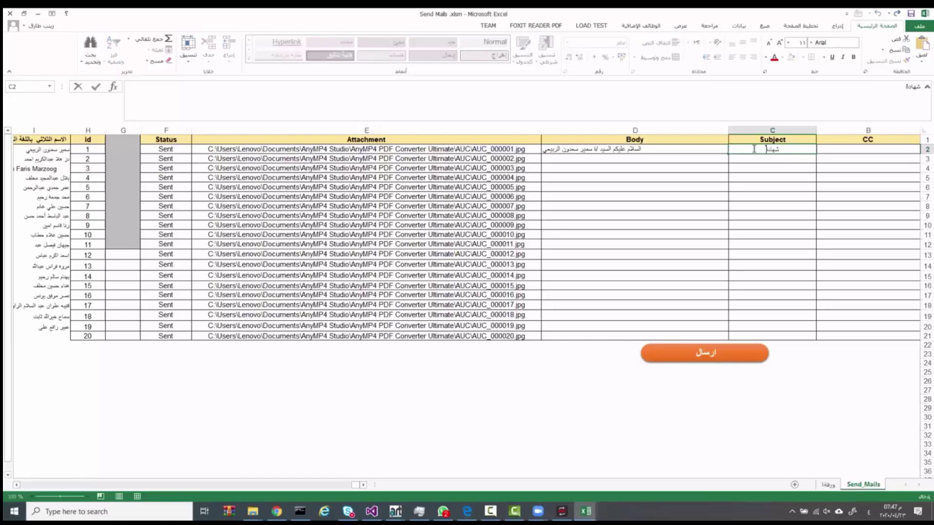
{"action": "type", "text": " مشاركة"}
{"action": "key", "text": "Return"}
Fill the Subject text in C2 and the Body formula in D2 down to row 21.
{"action": "left_click_drag", "start_coordinate": [800, 152], "coordinate": [615, 159]}
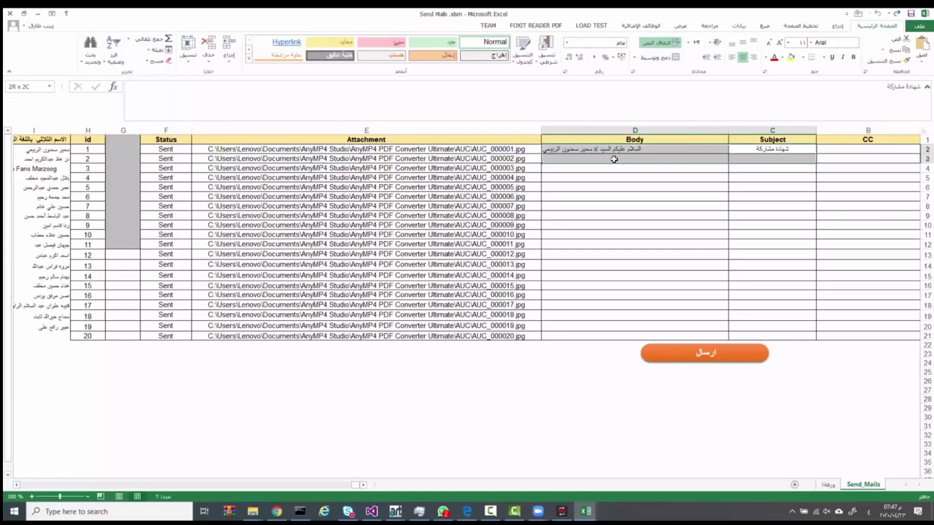
{"action": "left_click_drag", "start_coordinate": [541, 163], "coordinate": [545, 342]}
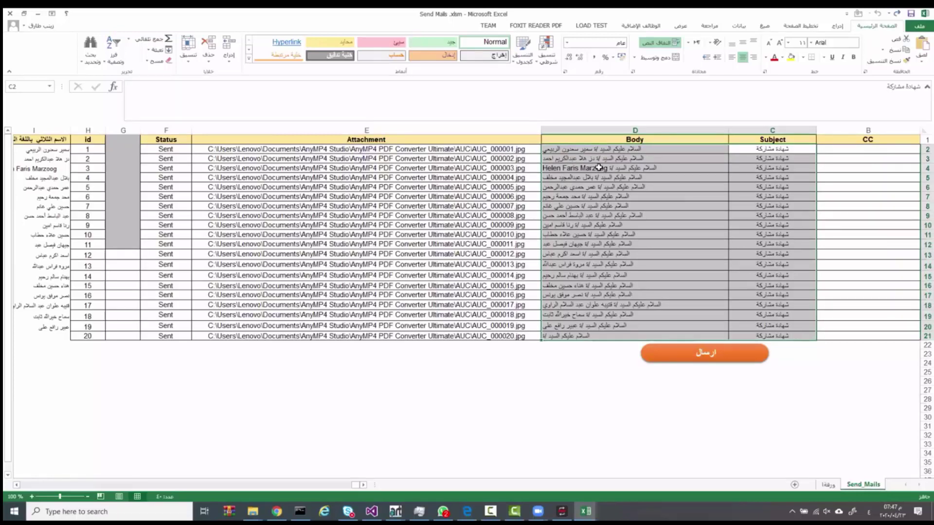
{"action": "left_click", "coordinate": [363, 485]}
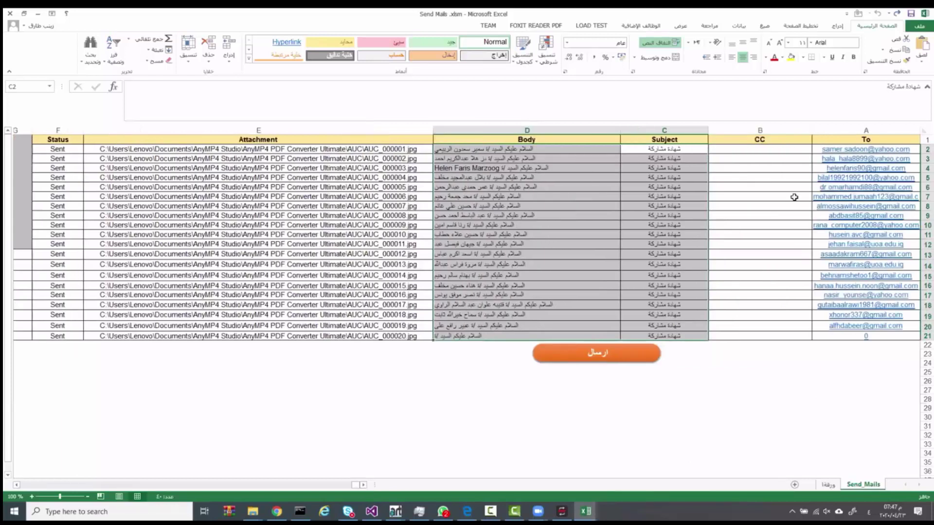